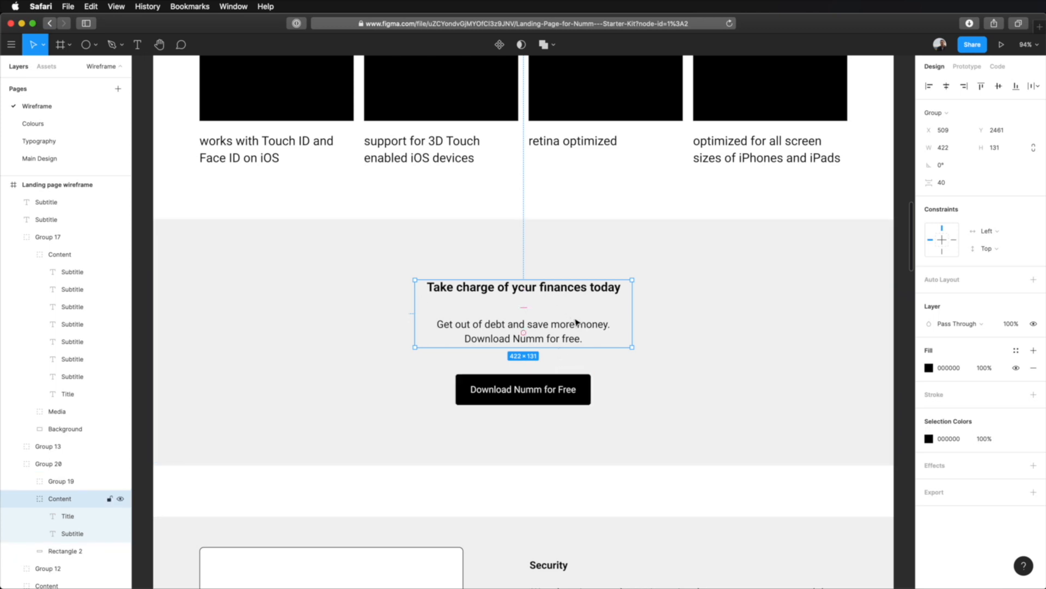
Paste the copied title and subtitle group into the empty area below the iOS features section on the Main Design page.
click(83, 165)
scroll(568, 395, down, 6)
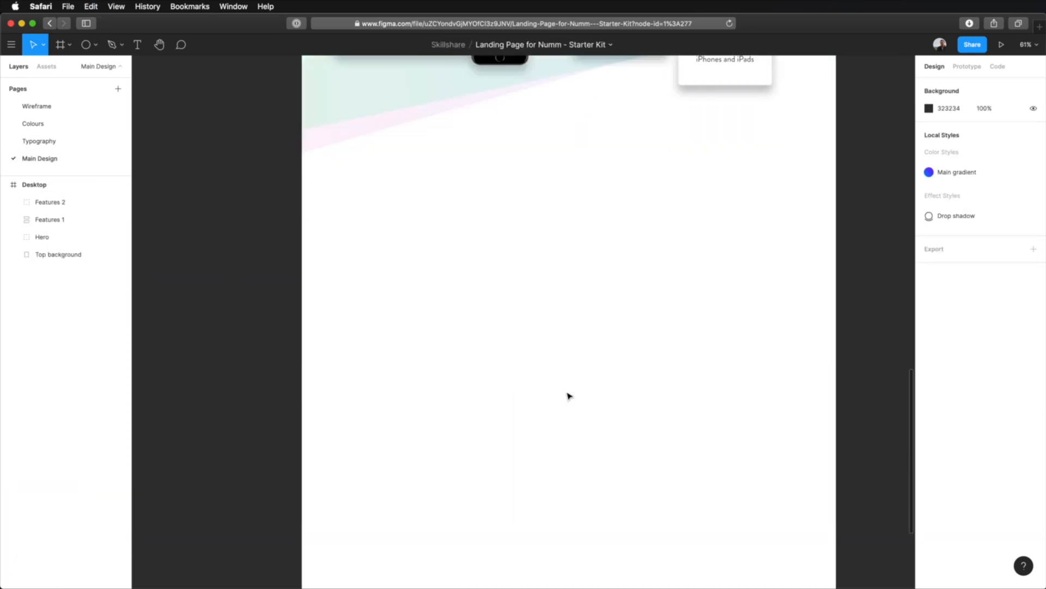
key(super+v)
click(656, 393)
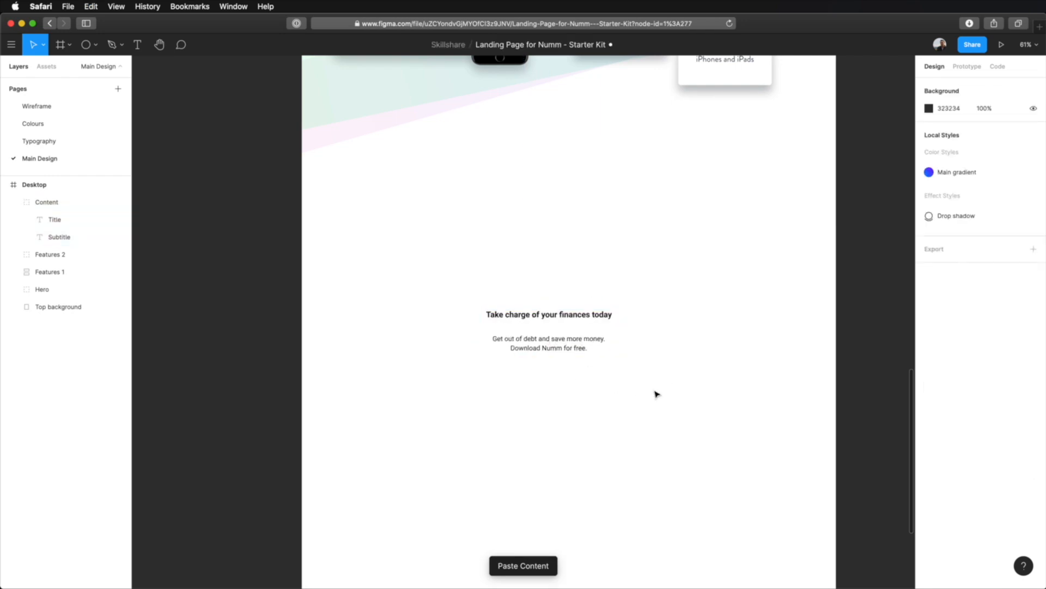
Copy the properties of the "Works beautifully on your iOS device" heading and paste them onto the "Take charge of your finances today" title.
scroll(659, 392, up, 2)
scroll(563, 387, up, 6)
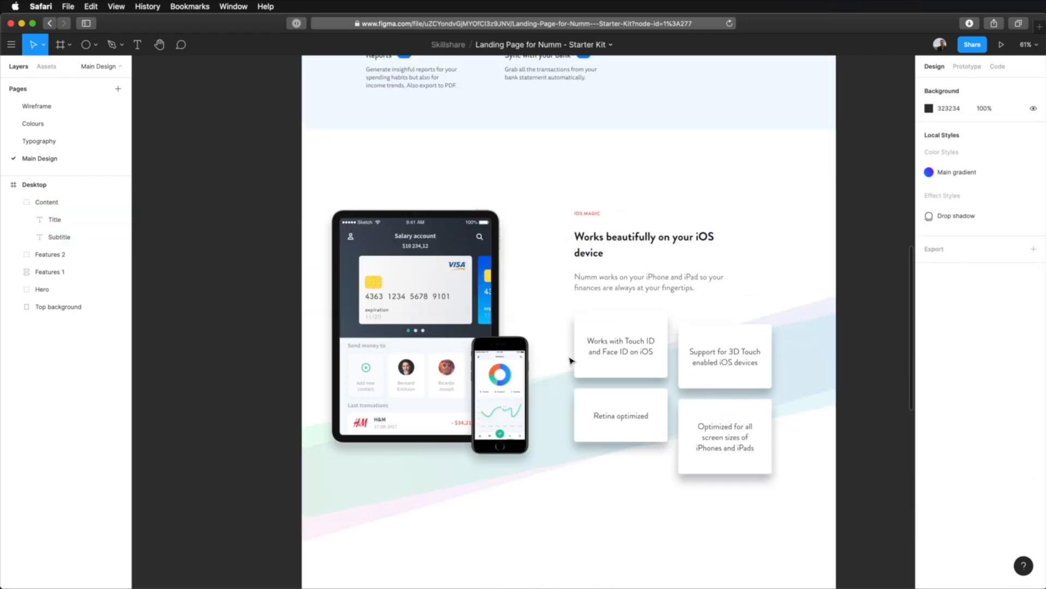
super+click(626, 239)
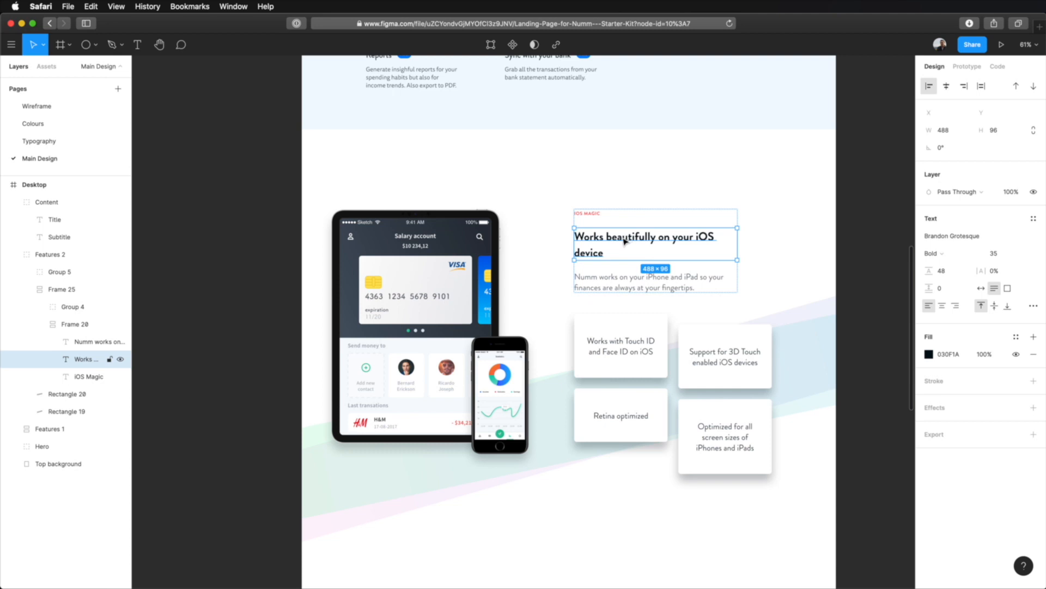
right_click(625, 240)
mouse_move(708, 539)
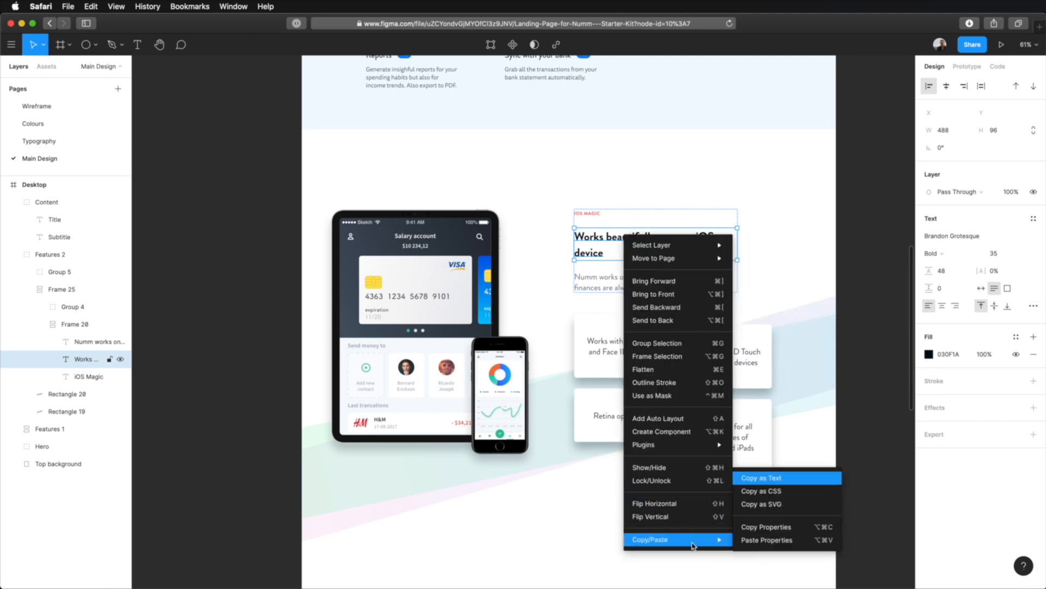
click(766, 527)
scroll(619, 516, down, 5)
super+click(584, 462)
right_click(587, 463)
mouse_move(637, 569)
click(730, 575)
Copy the properties of the iOS section's description text and paste them onto the "Get out of debt and save more money" subtitle.
scroll(687, 398, up, 5)
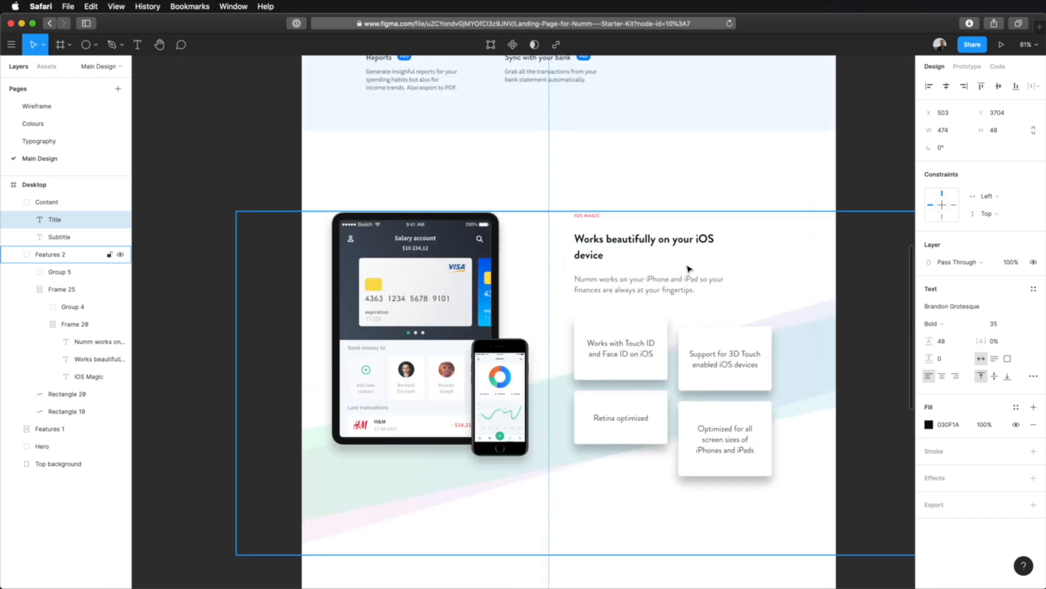
super+click(619, 279)
scroll(661, 540, down, 5)
super+click(544, 497)
right_click(548, 497)
mouse_move(594, 577)
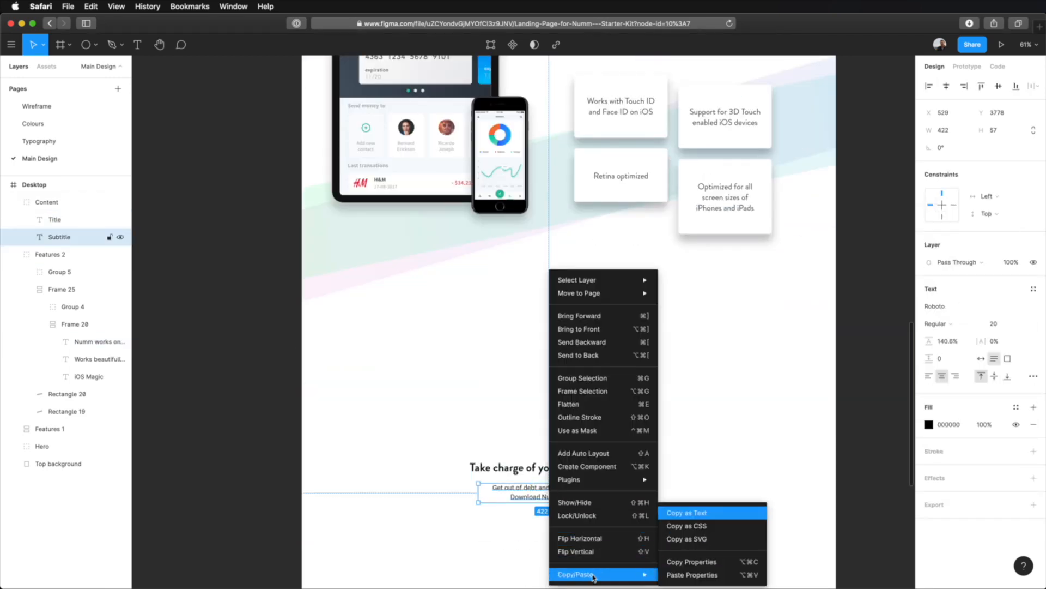
click(719, 575)
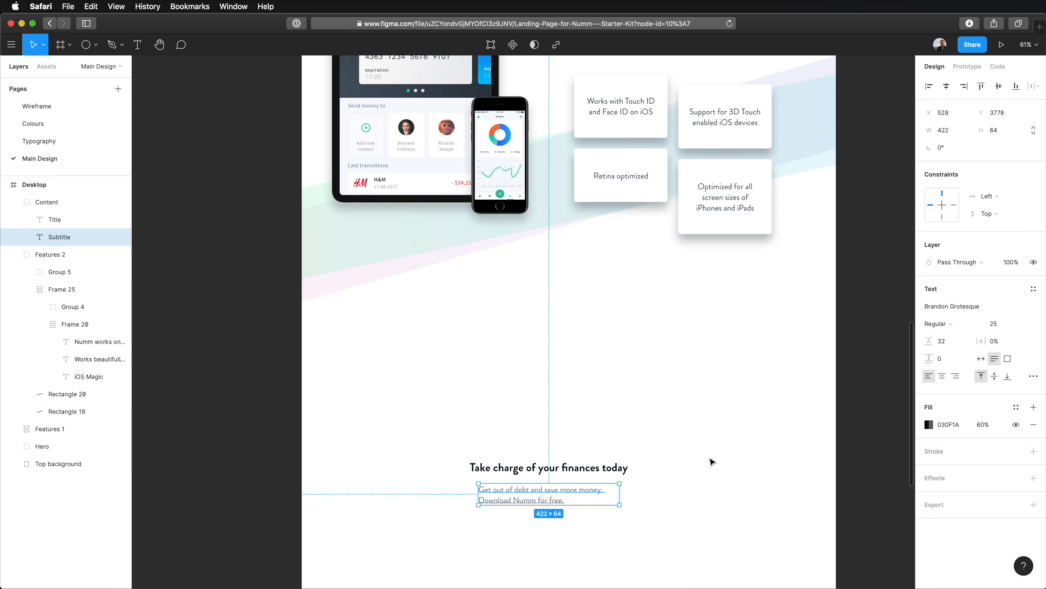
Center-align the text of both the "Take charge of your finances today" title and its subtitle.
click(705, 457)
super+click(505, 493)
shift+click(507, 468)
click(941, 420)
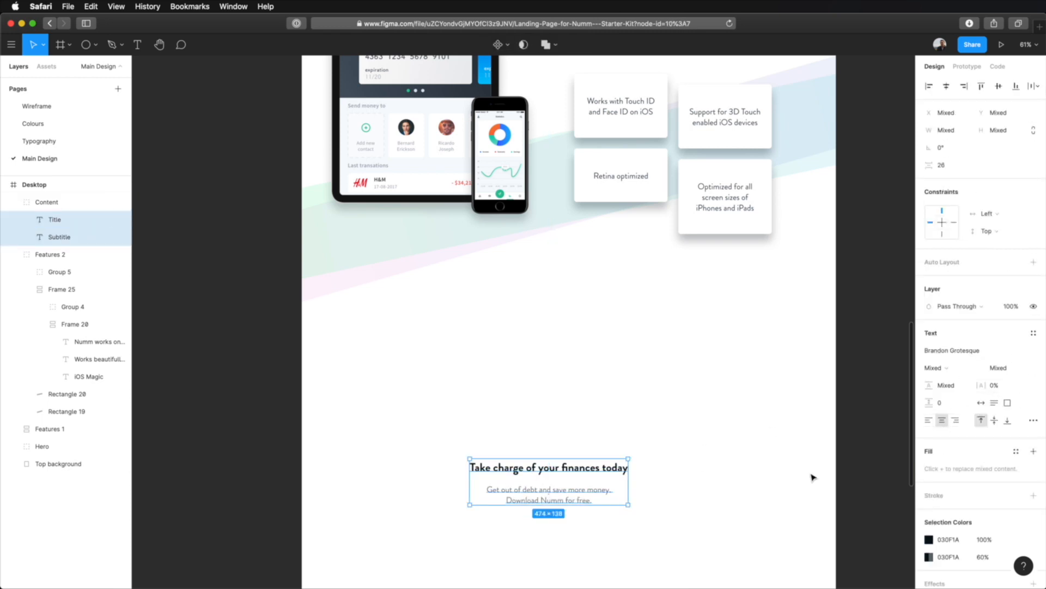
click(738, 458)
Copy the hero's "Download for Free" button and paste it into the Content group below the subtitle.
scroll(739, 458, up, 15)
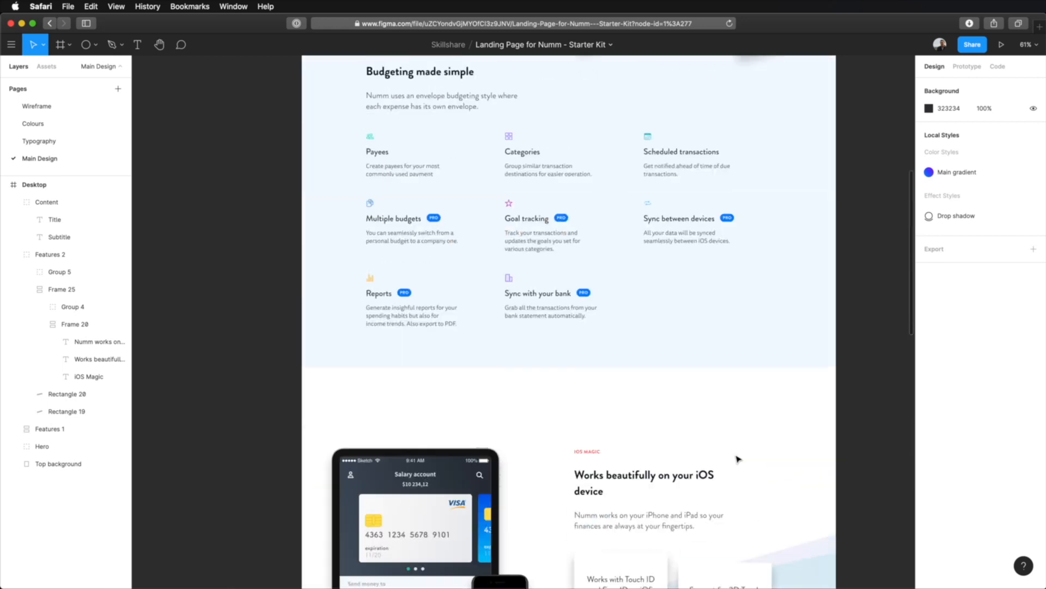
super+click(420, 84)
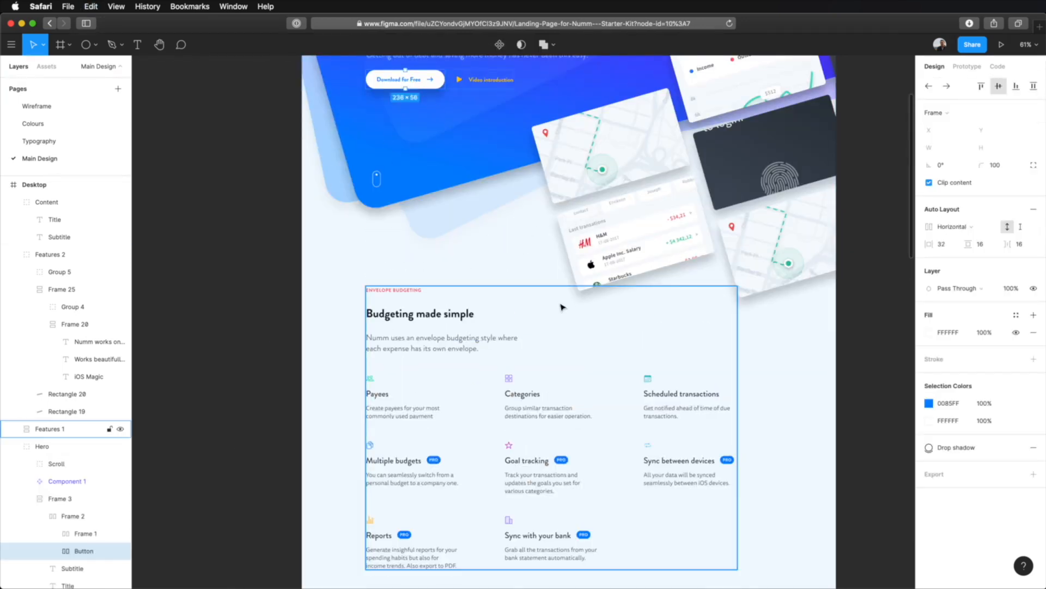
scroll(561, 306, down, 10)
scroll(562, 307, up, 10)
double_click(540, 344)
scroll(599, 379, up, 5)
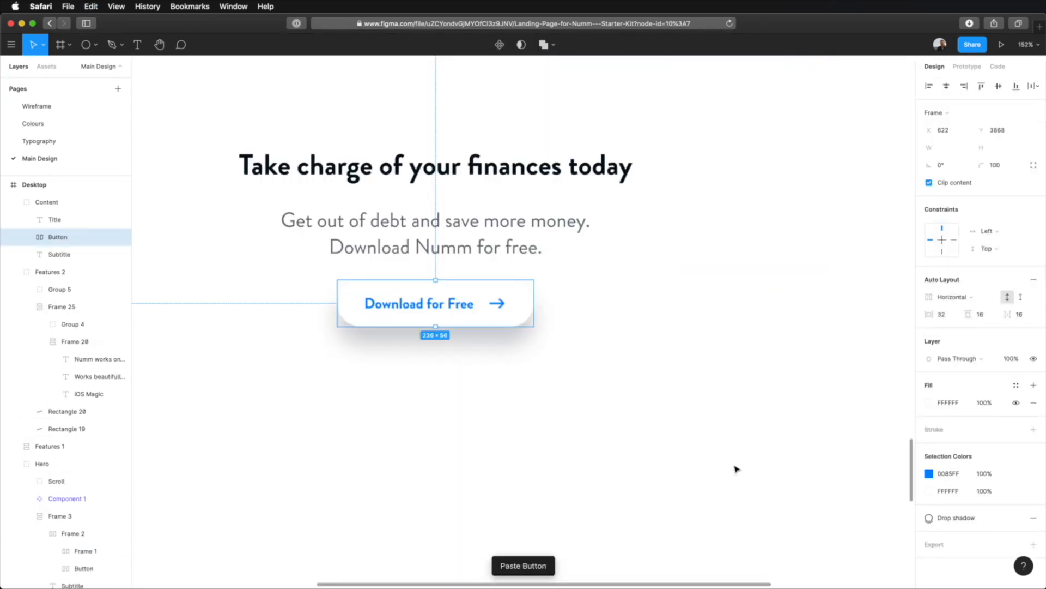
scroll(575, 403, up, 3)
click(621, 436)
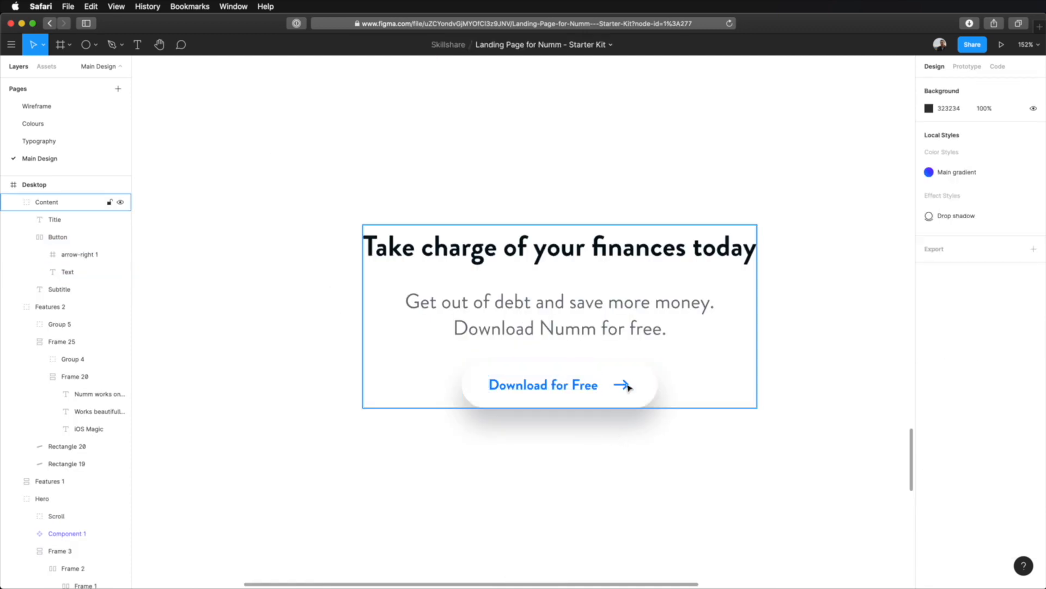
Combine the button, subtitle and title into one vertical auto layout frame.
super+click(612, 393)
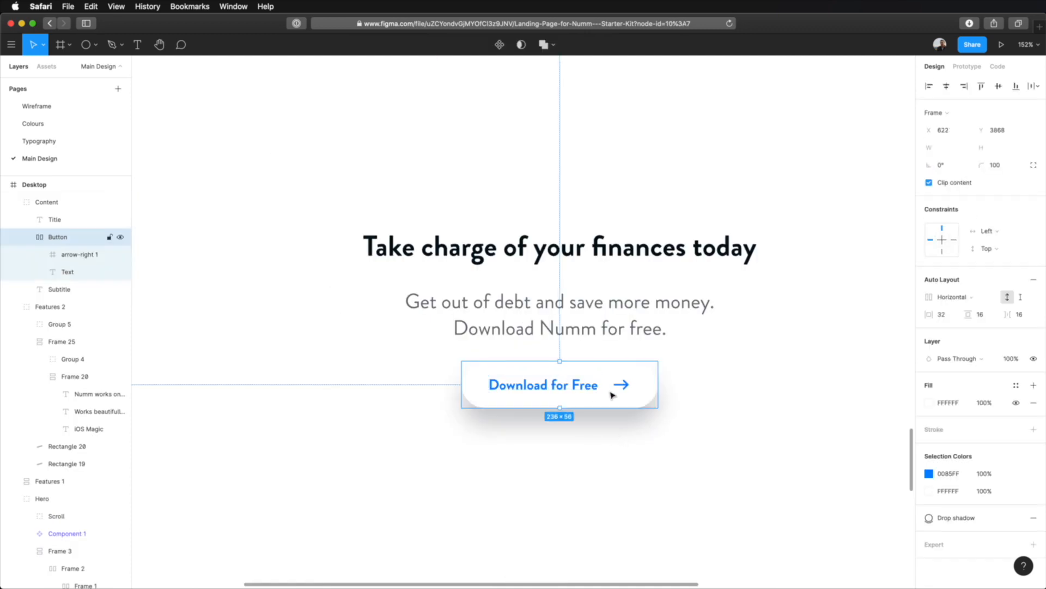
shift+click(612, 334)
shift+click(614, 264)
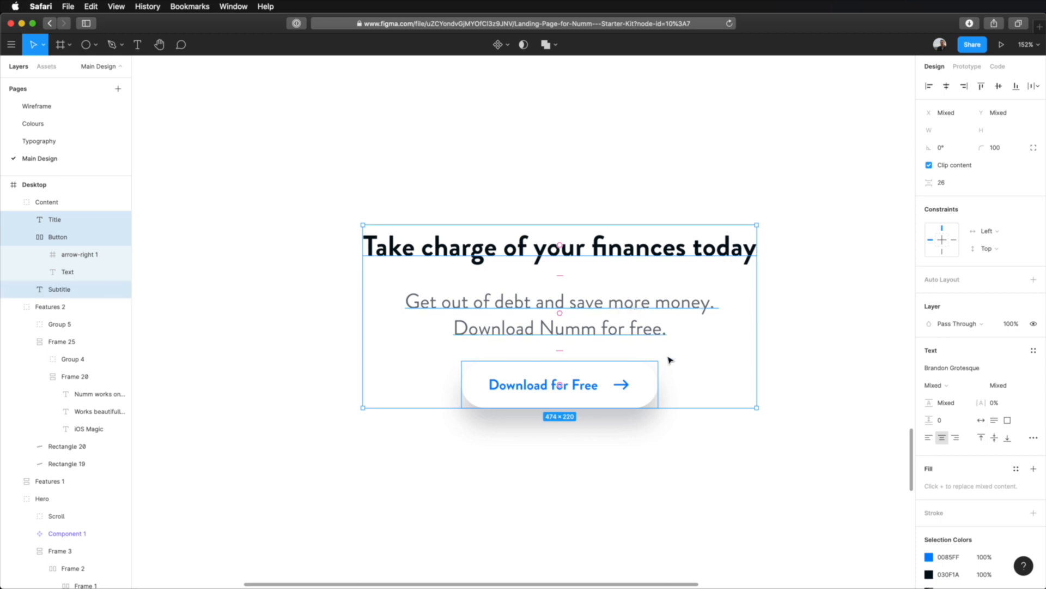
key(shift+a)
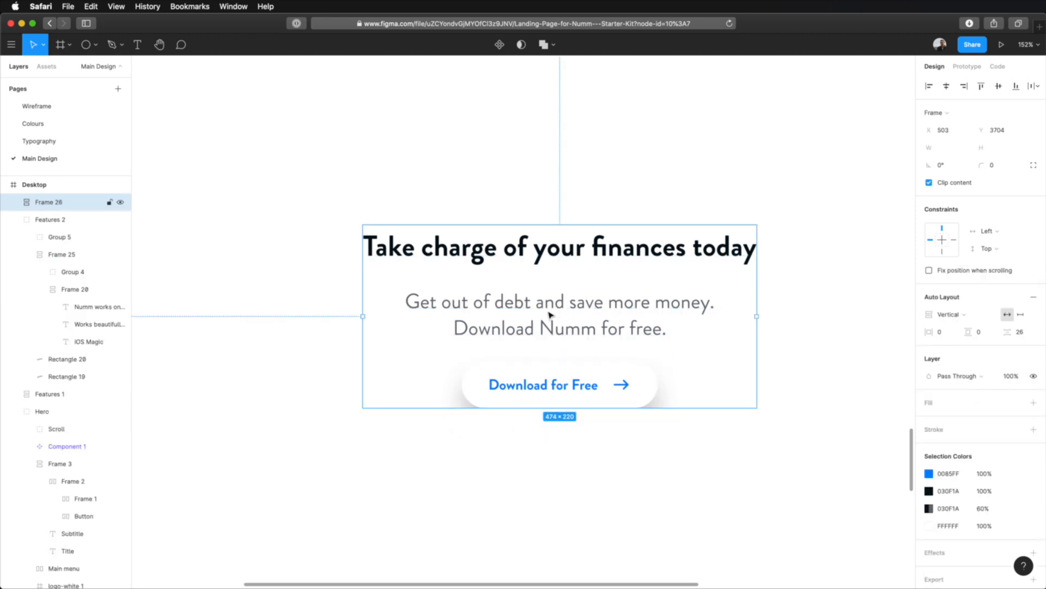
Turn off content clipping for the auto layout frame and set the spacing between its items to 32.
click(947, 186)
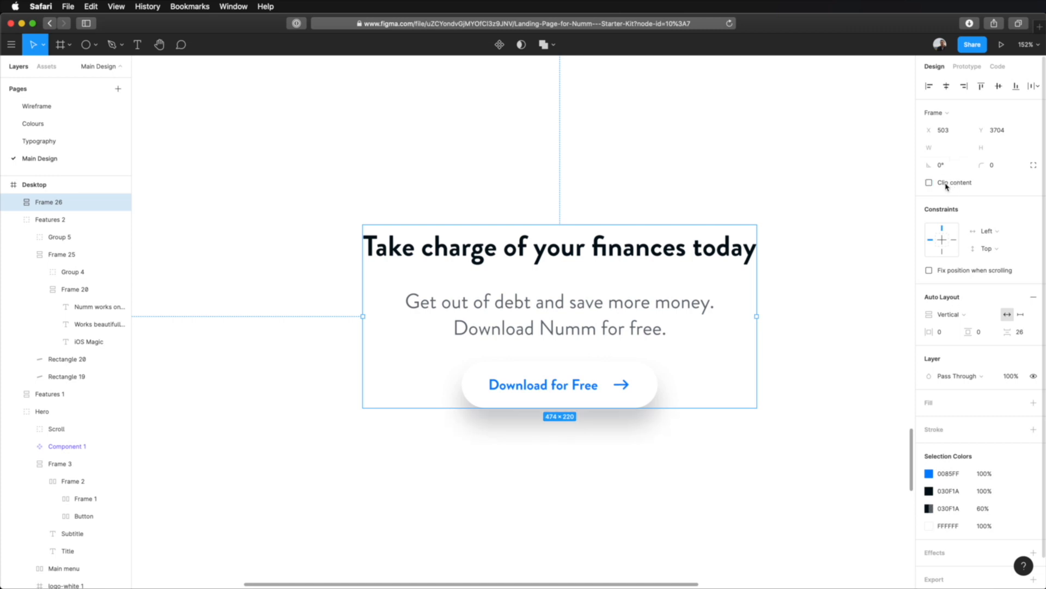
click(1017, 332)
text(32)
key(Tab)
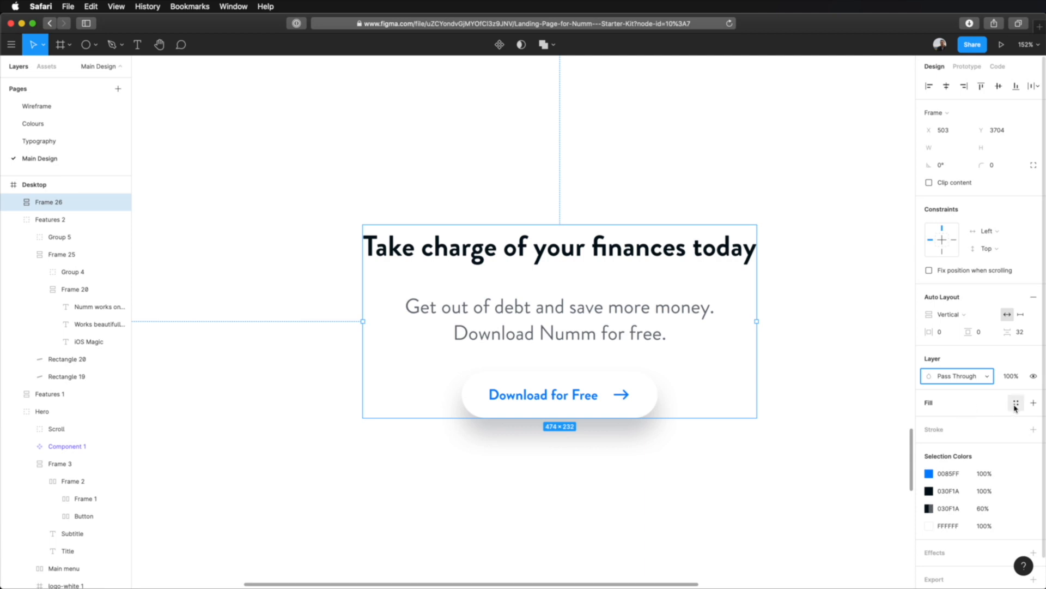
Fill the call-to-action frame with the Main gradient color style and set its corner radius to 8.
click(1016, 404)
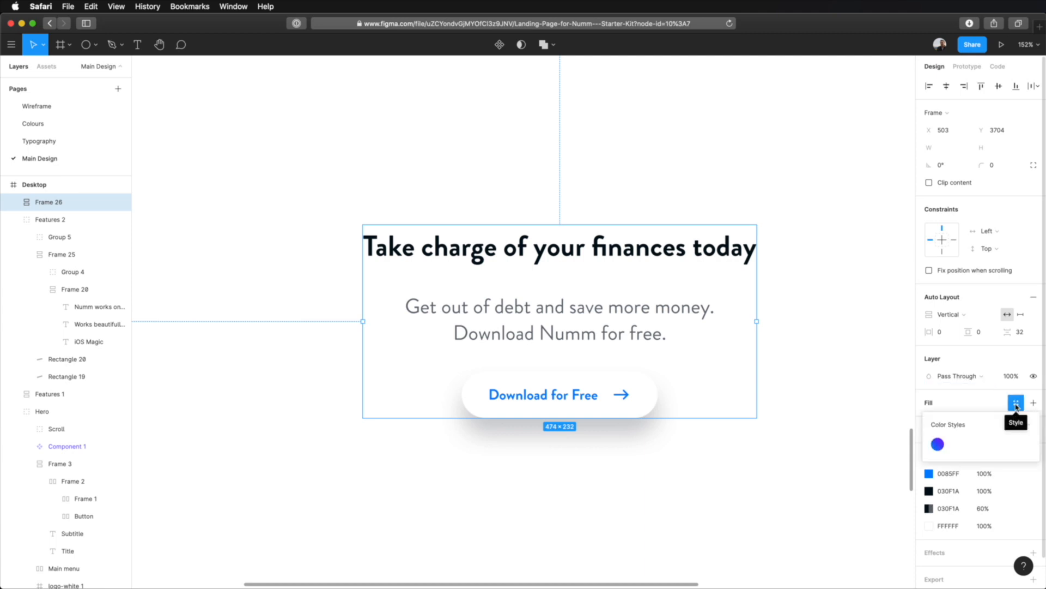
click(938, 445)
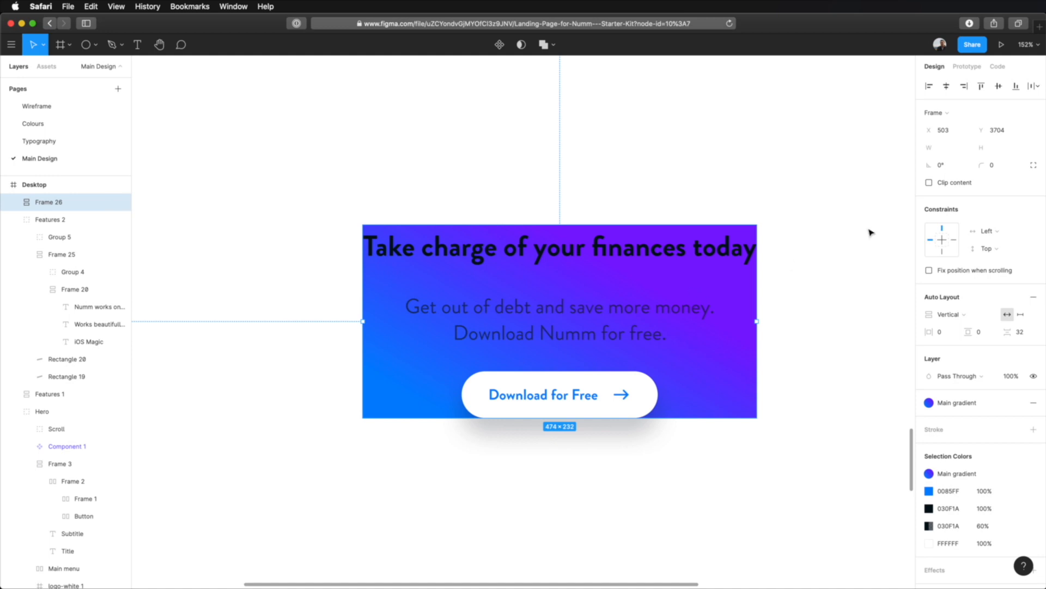
click(999, 167)
text(8)
key(Return)
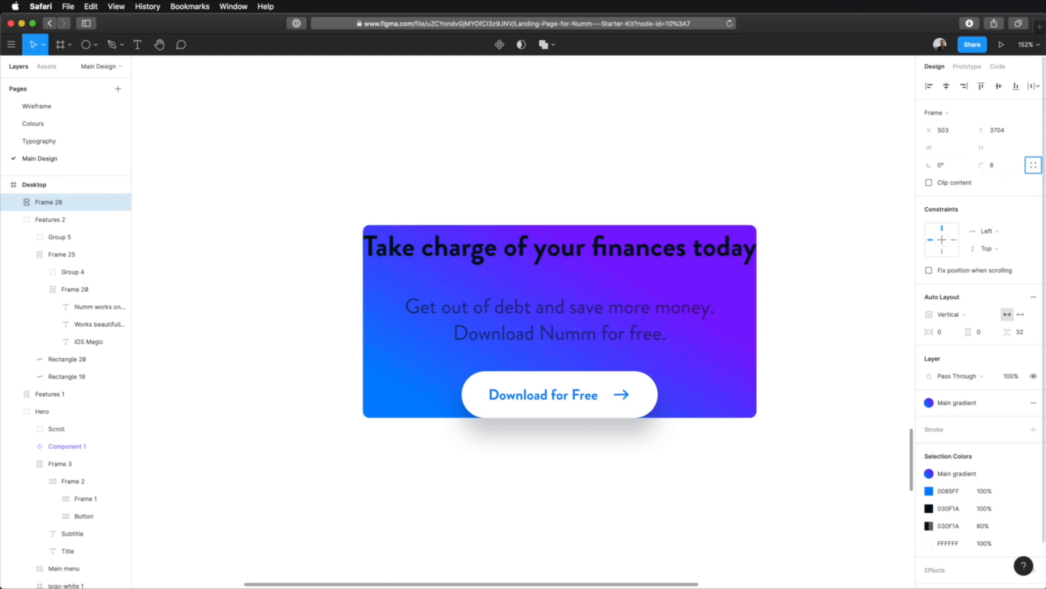
Set the call-to-action frame's horizontal and vertical padding to 64.
click(949, 337)
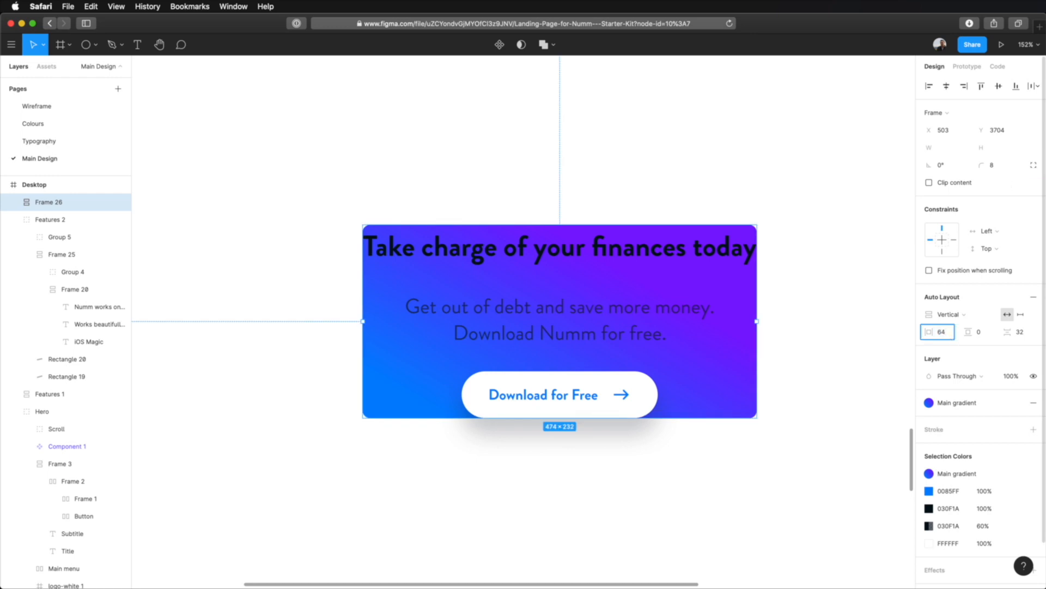
key(Tab)
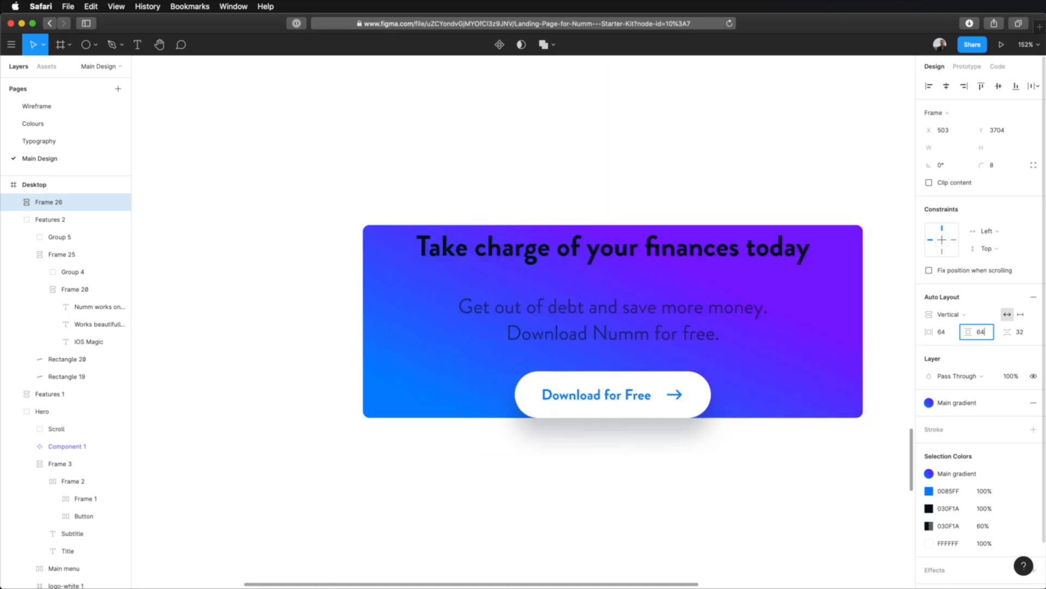
text(64)
key(Return)
key(Tab)
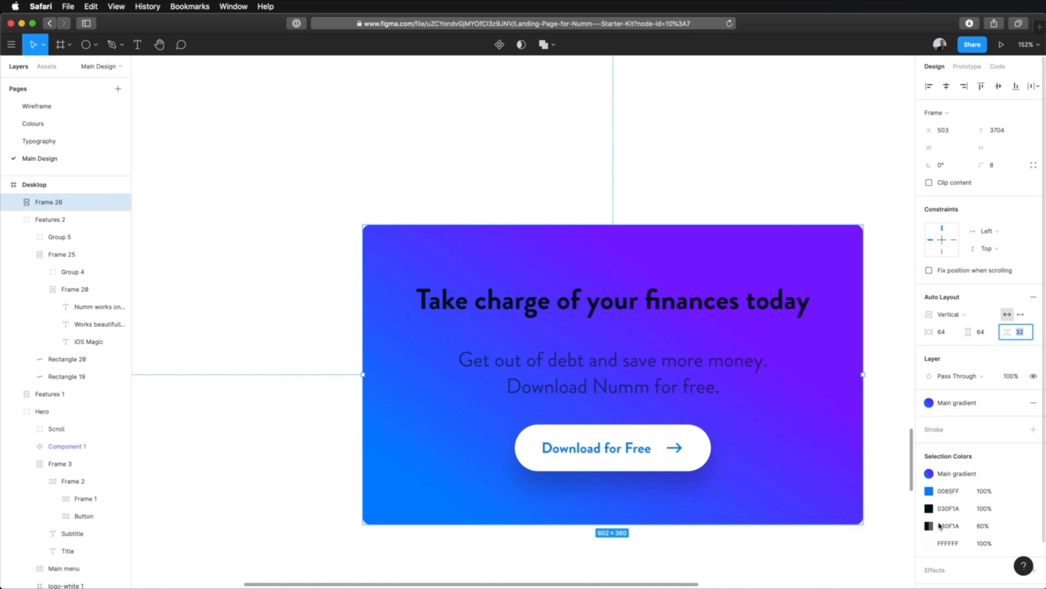
Recolor the card's title and subtitle to white FFFFFF, keeping the subtitle at 60% opacity.
click(930, 508)
drag(826, 374, 776, 309)
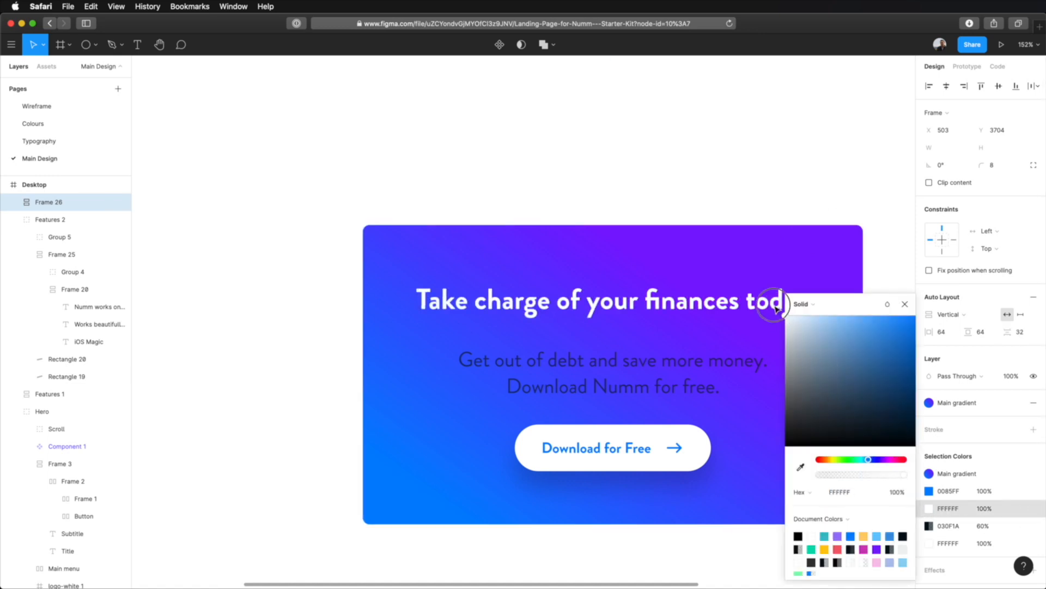
click(928, 510)
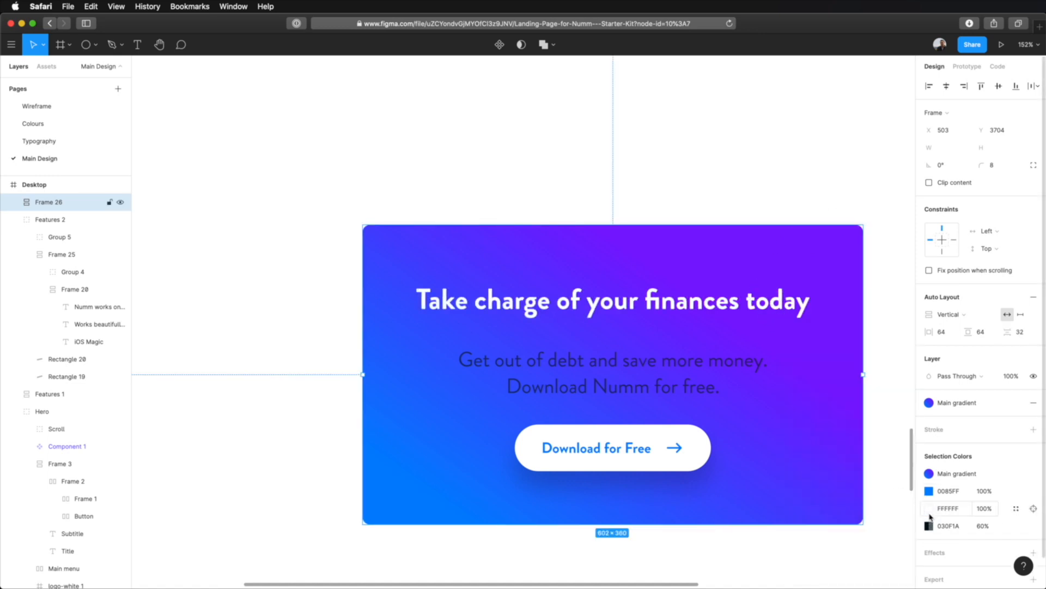
click(929, 526)
drag(841, 434, 760, 293)
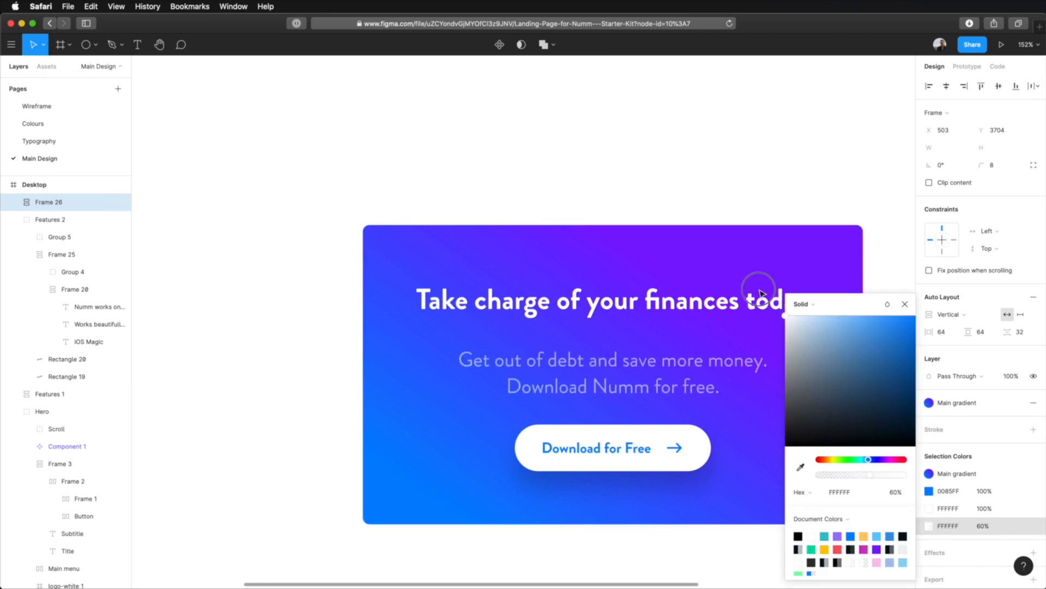
key(Escape)
Show the layout grid and move the card to X 504, Y 3705 so its left edge sits on a column.
scroll(811, 243, down, 5)
scroll(810, 243, up, 4)
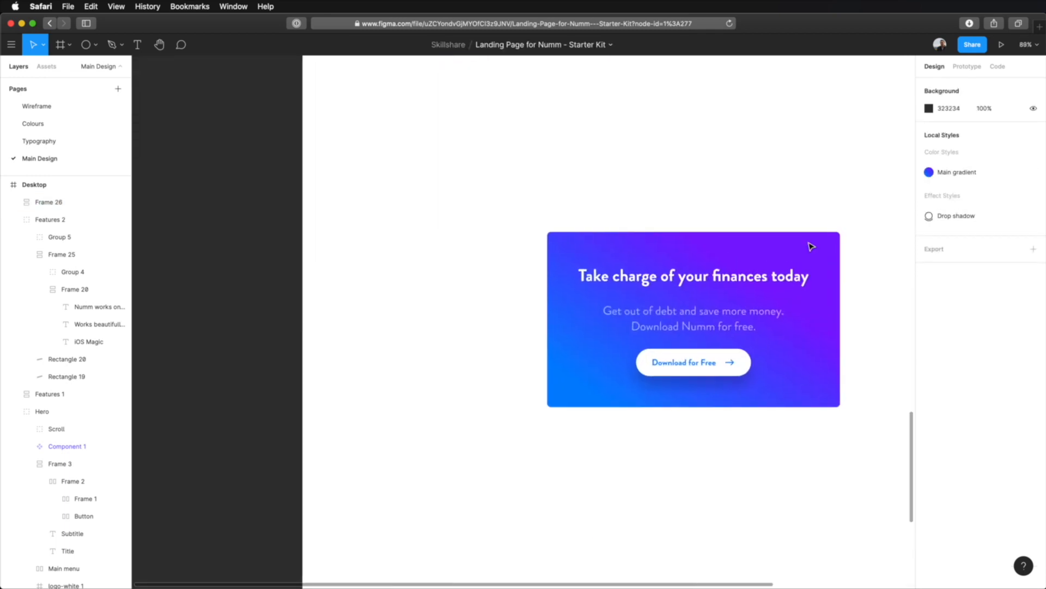
scroll(811, 246, right, 5)
scroll(740, 247, down, 1)
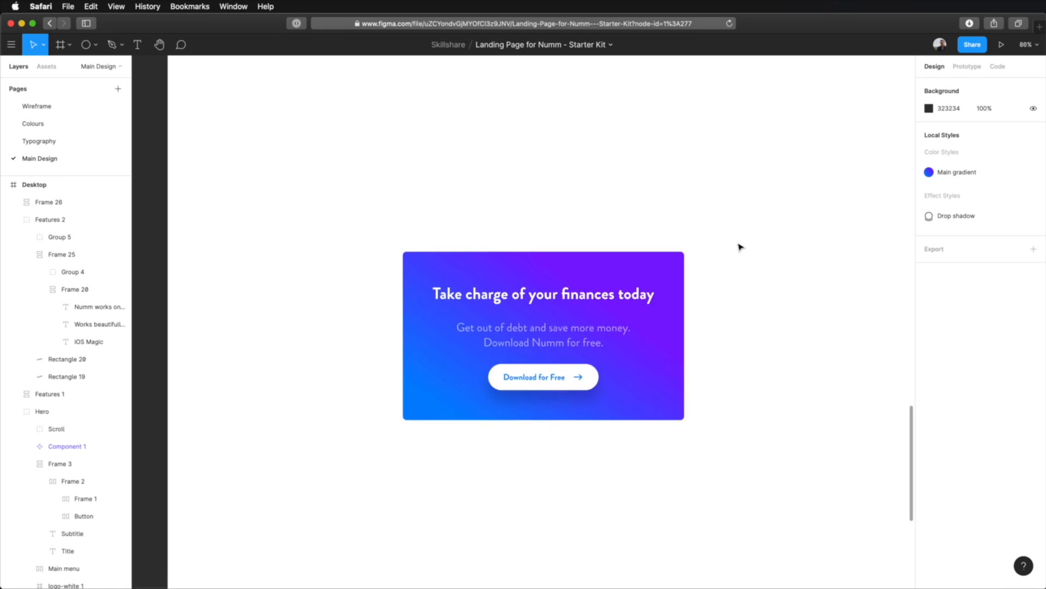
scroll(740, 247, down, 1)
scroll(739, 247, right, 1)
scroll(739, 247, up, 1)
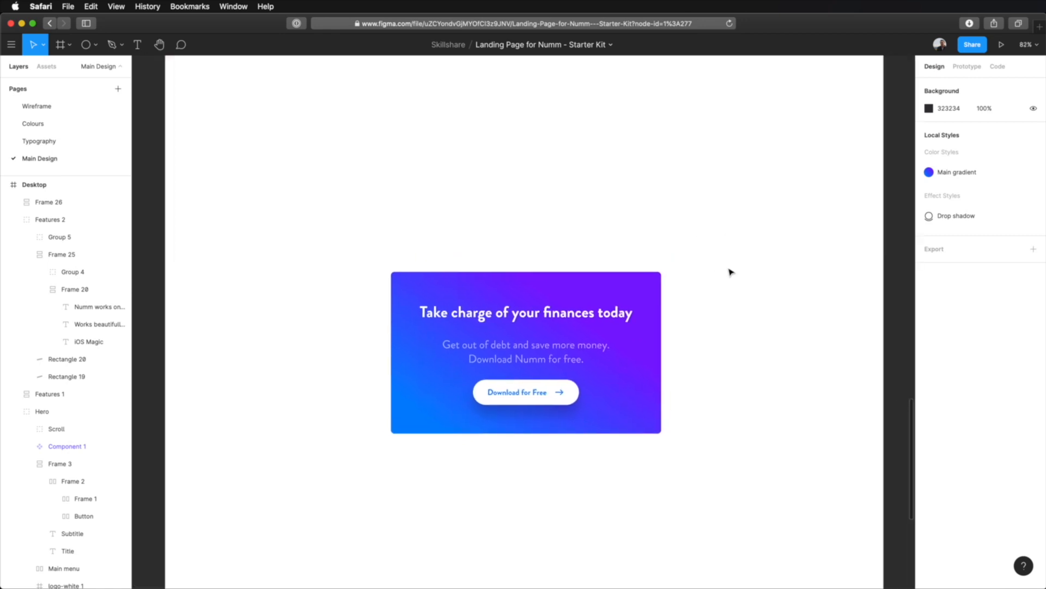
key(ctrl+g)
click(557, 318)
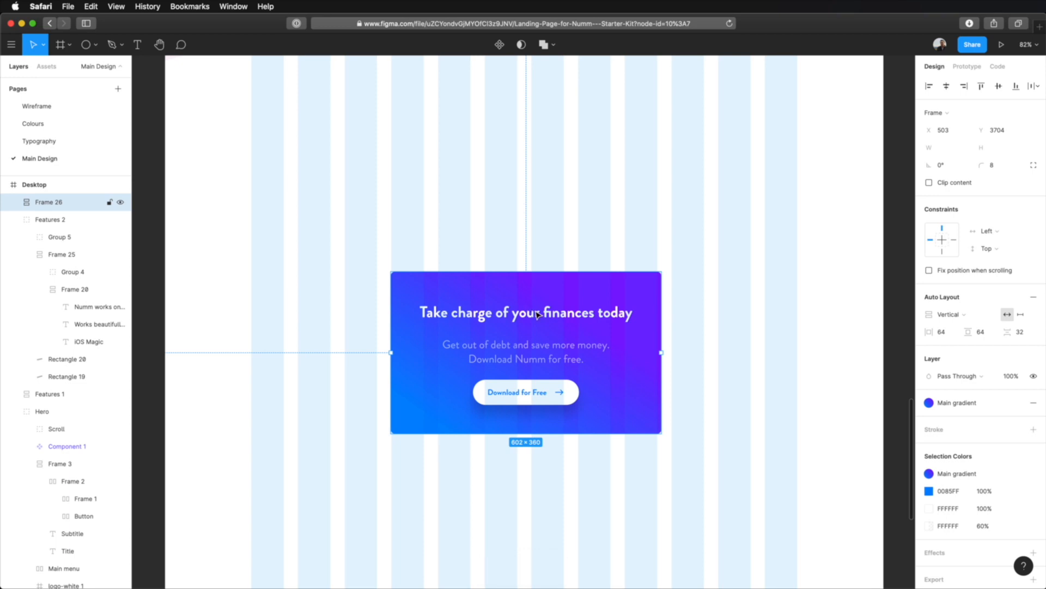
click(511, 313)
drag(511, 315, 512, 315)
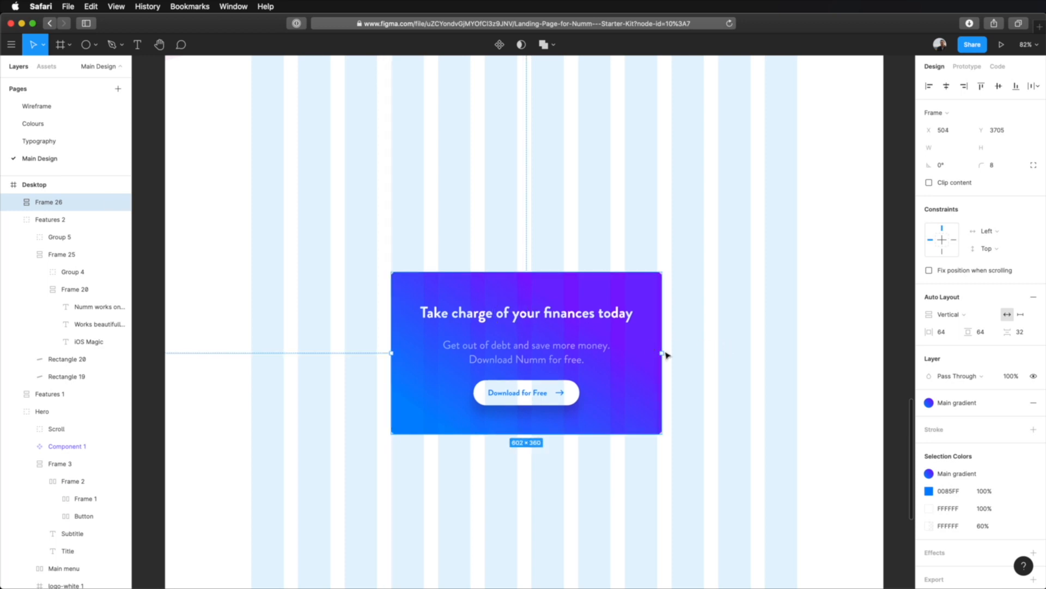
Switch the card's auto layout to fixed width and resize it to 592 wide to fit six grid columns.
click(1021, 315)
drag(663, 353, 658, 356)
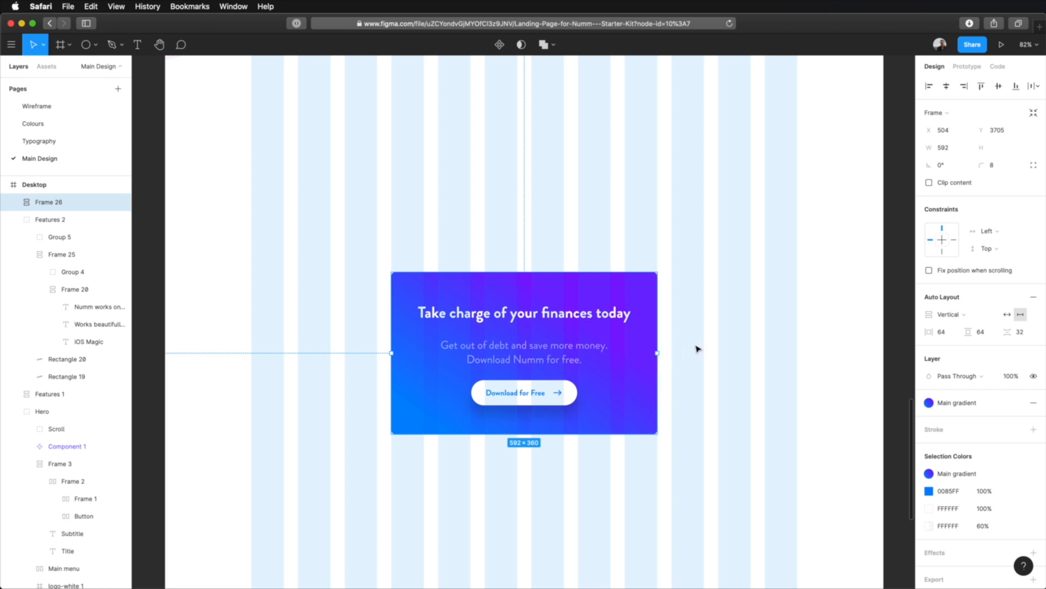
key(Return)
key(shift+Return)
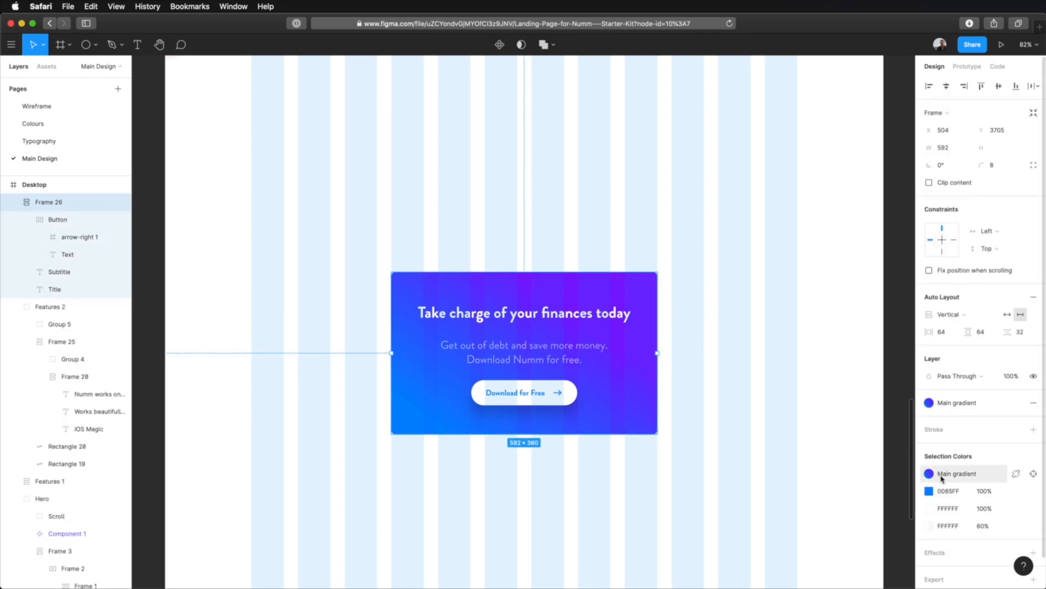
Apply the Drop shadow effect style to the gradient card and hide the layout grid.
scroll(1006, 540, down, 1)
click(1016, 520)
click(850, 539)
click(784, 433)
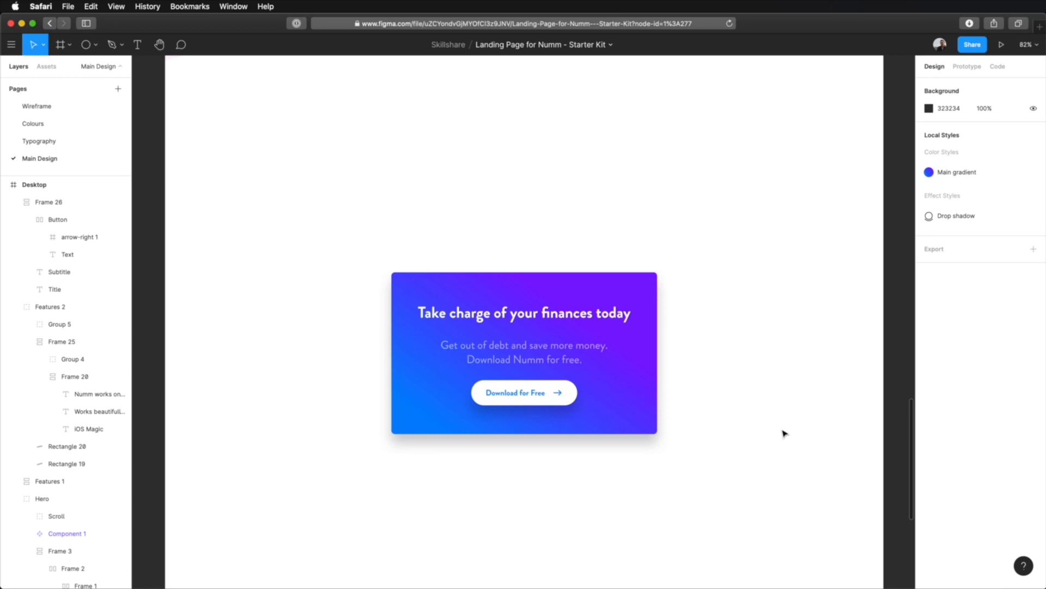
Move the gradient card up on the page, closer to the iOS features section.
scroll(784, 433, up, 4)
scroll(783, 432, down, 3)
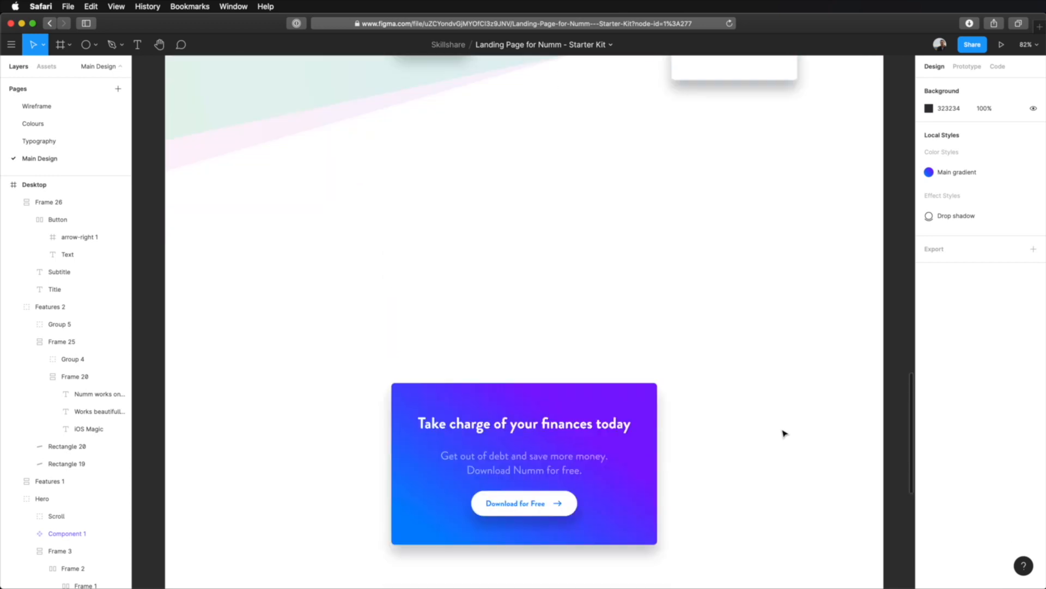
click(607, 390)
scroll(617, 434, down, 3)
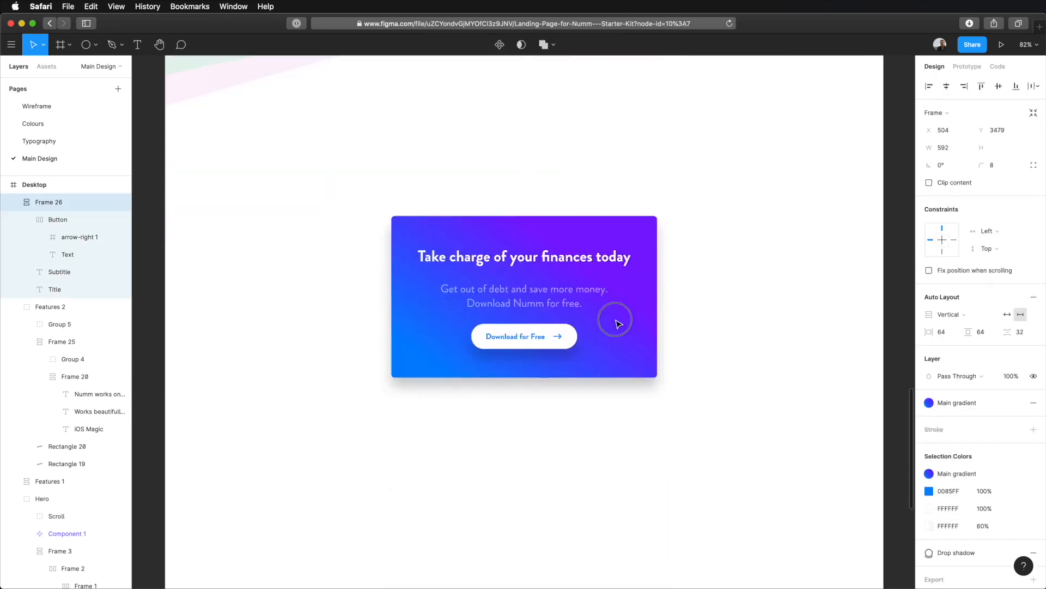
click(714, 425)
Examine the gradient card's spacing and placement against the sections above, from overview and up close.
scroll(731, 441, up, 4)
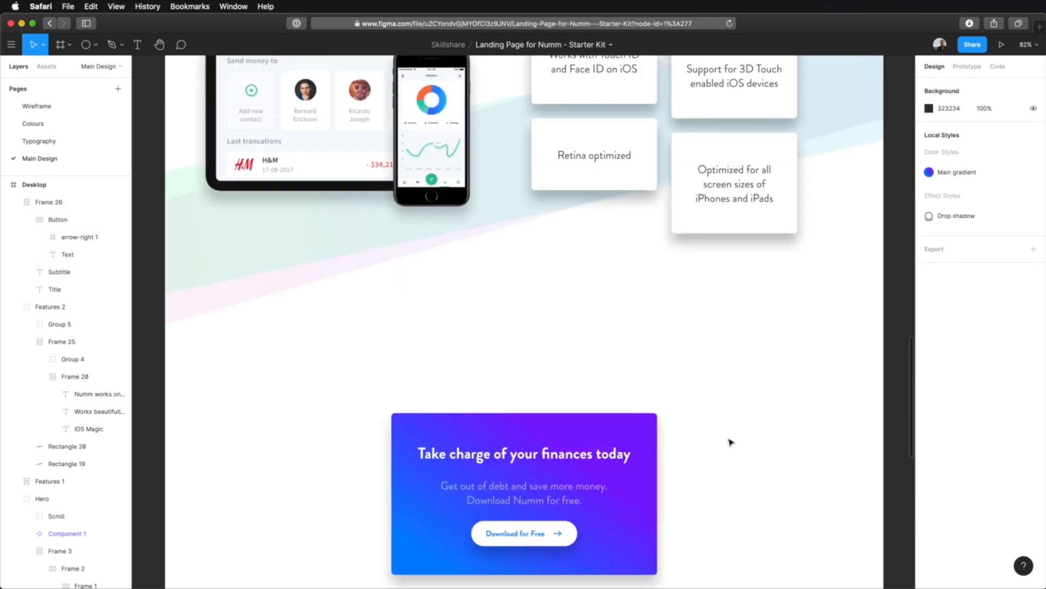
scroll(730, 441, down, 5)
scroll(731, 441, up, 2)
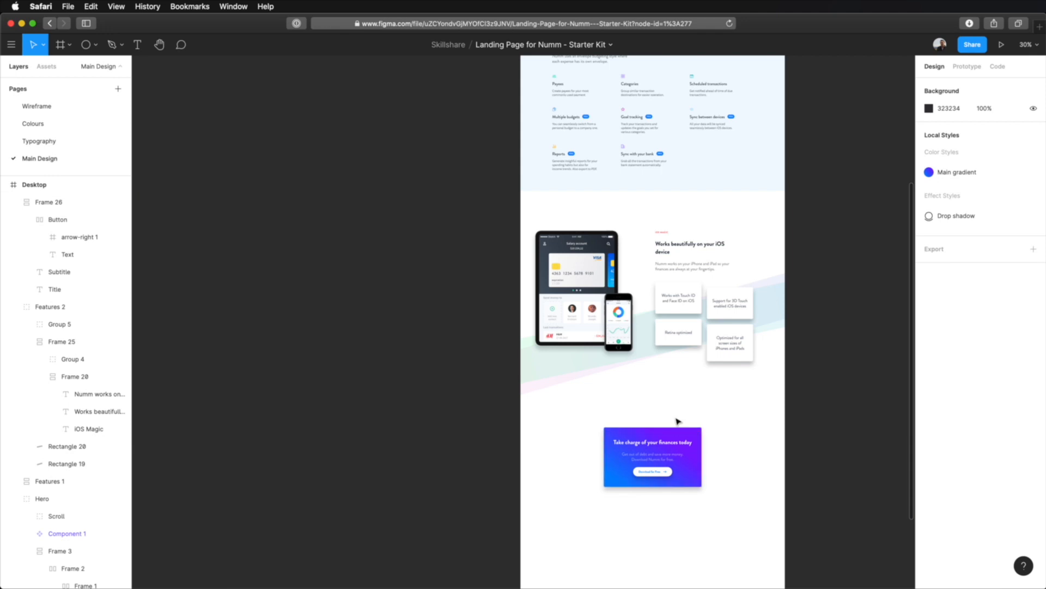
scroll(664, 460, up, 1)
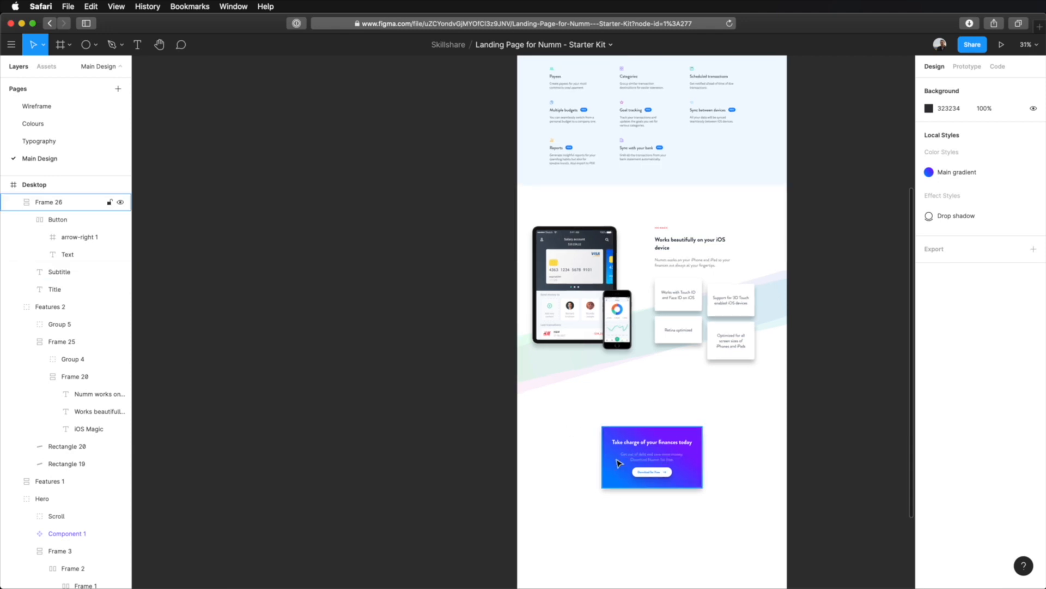
scroll(754, 455, down, 3)
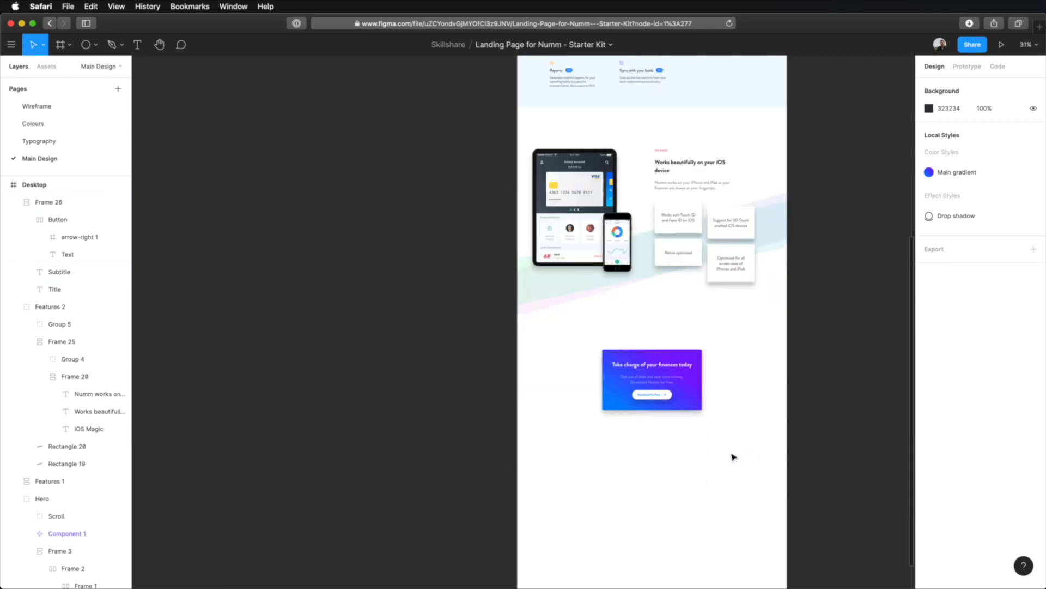
scroll(734, 456, up, 1)
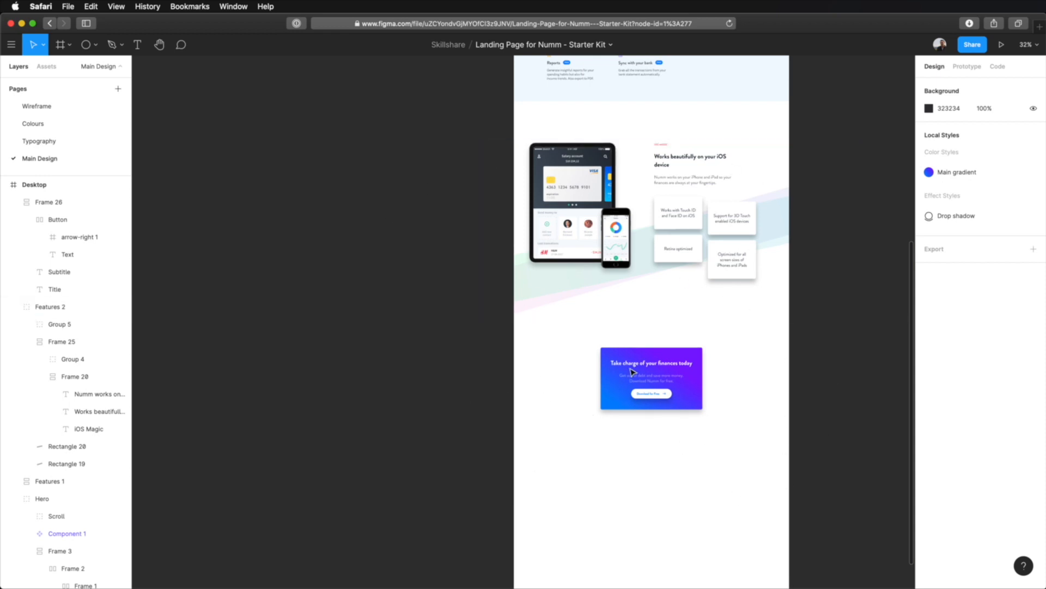
scroll(725, 396, up, 10)
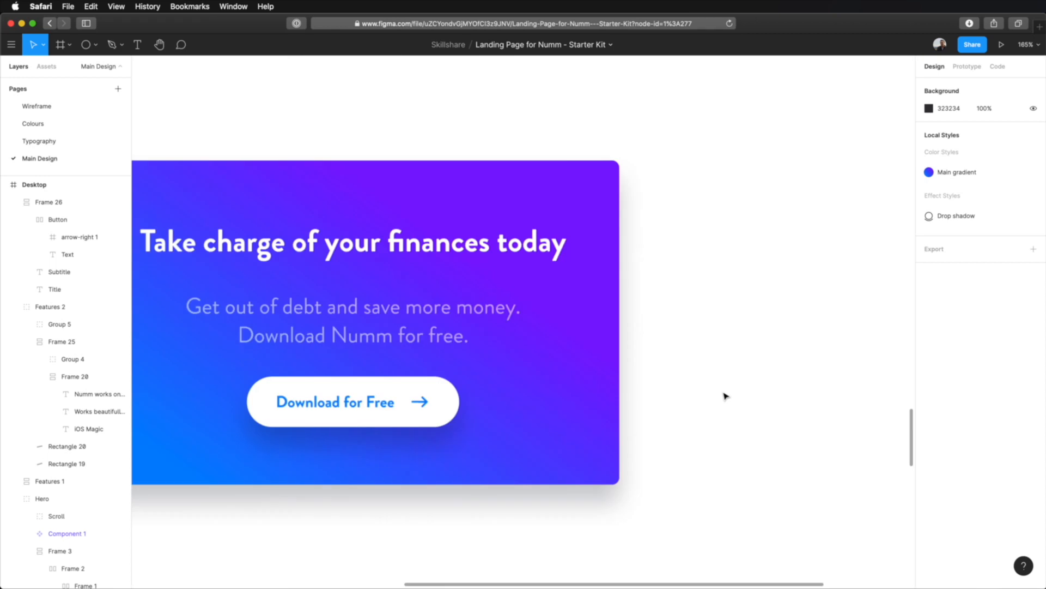
scroll(761, 316, down, 5)
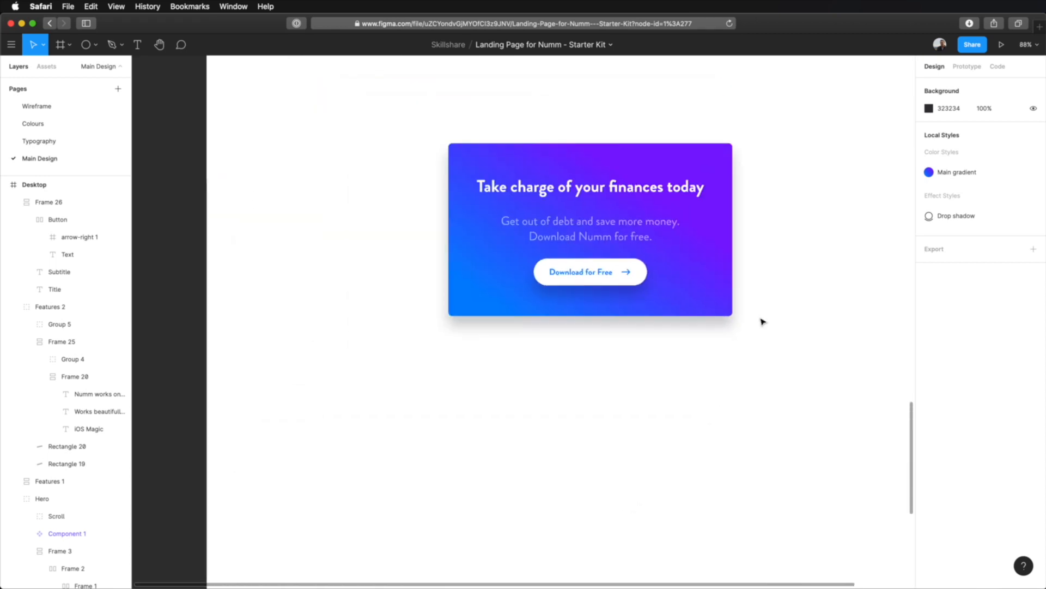
Draw a rectangle below the gradient card and set its size to 320 wide by 64 high.
drag(760, 346, 681, 261)
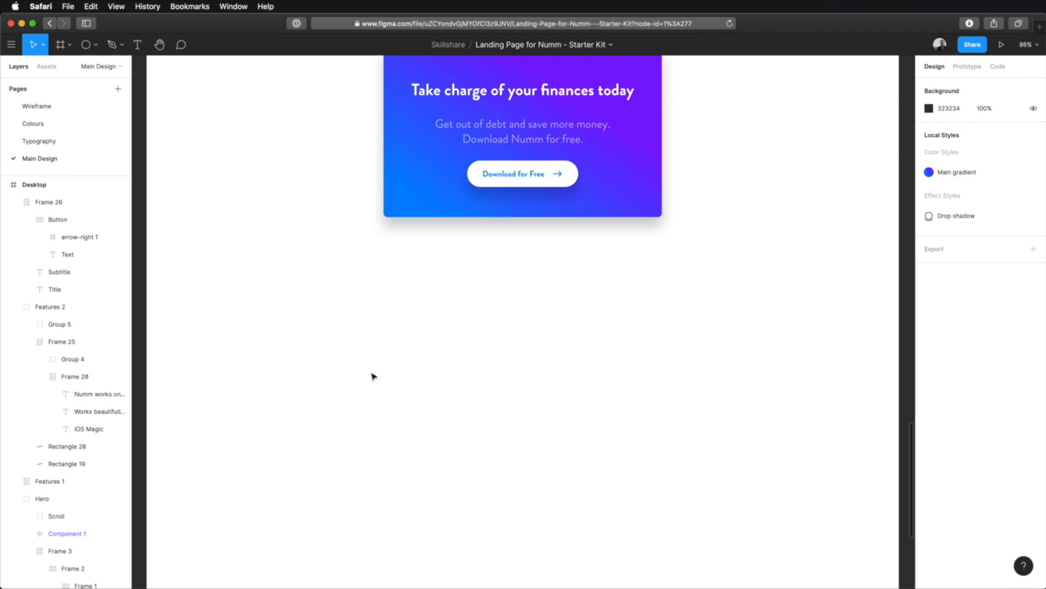
key(r)
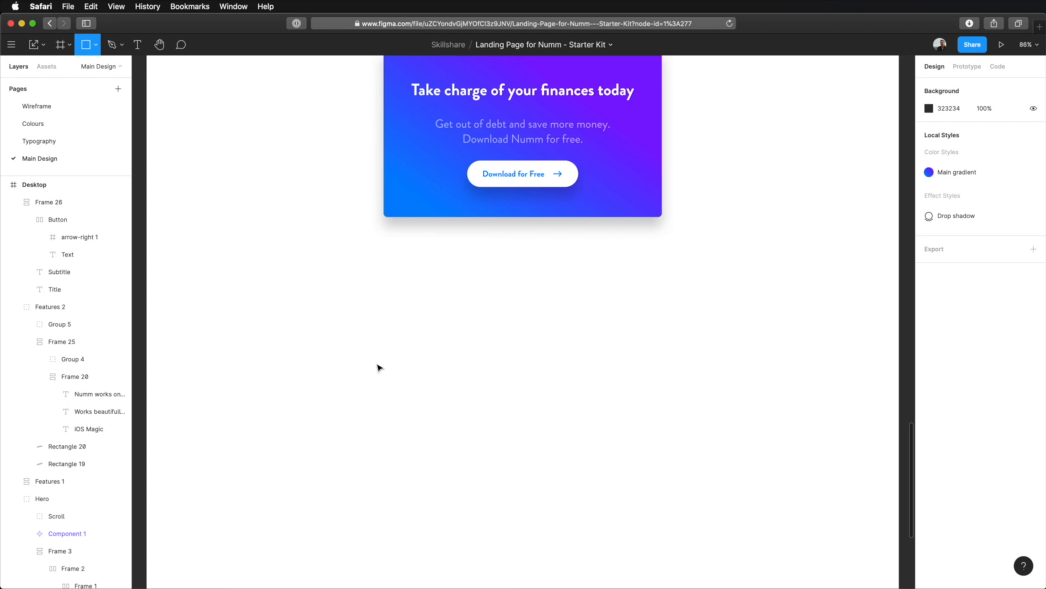
drag(304, 318, 437, 361)
click(942, 132)
text(320)
key(Tab)
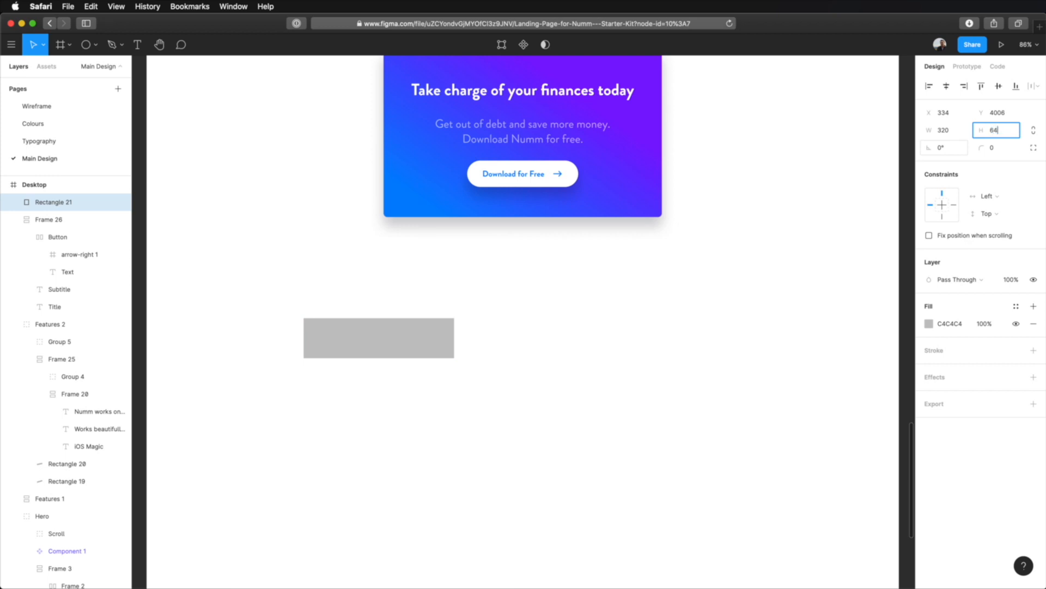
key(Tab)
Round the rectangle into a pill with corner radius 100 and apply the Drop shadow effect style.
click(989, 147)
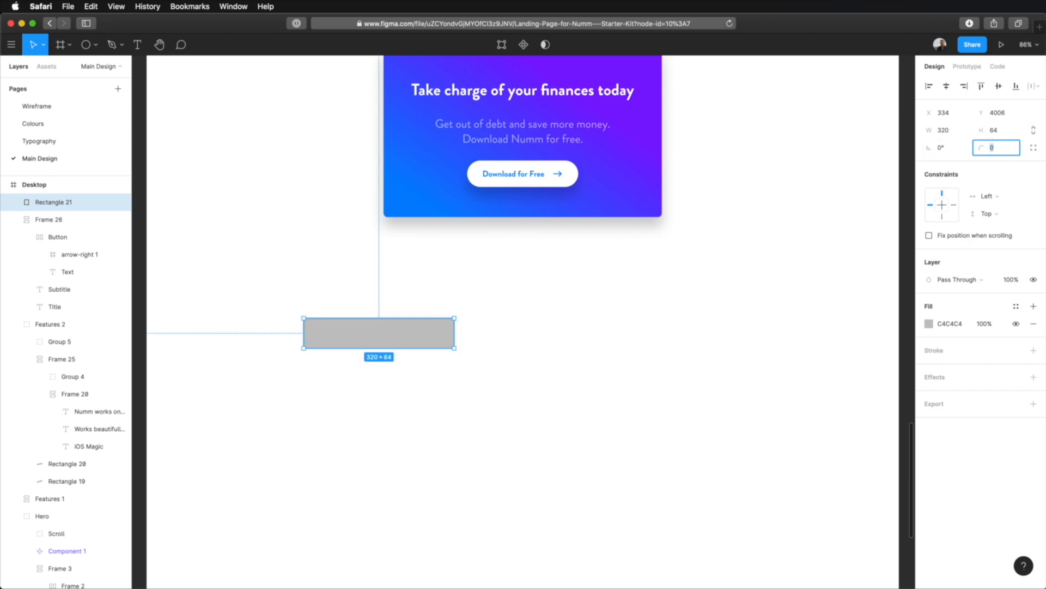
key(Tab)
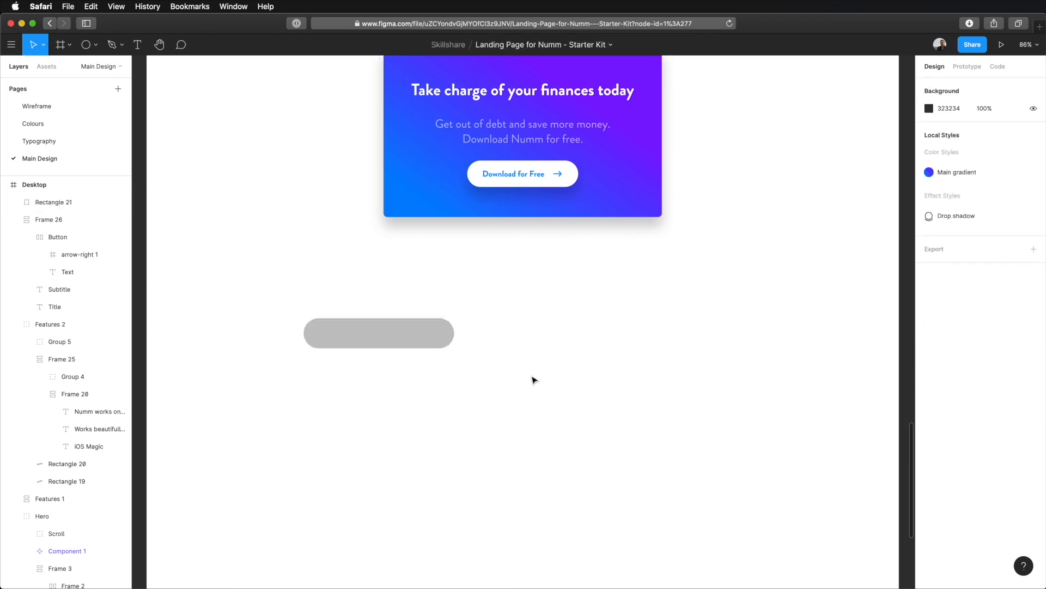
click(1016, 376)
click(974, 418)
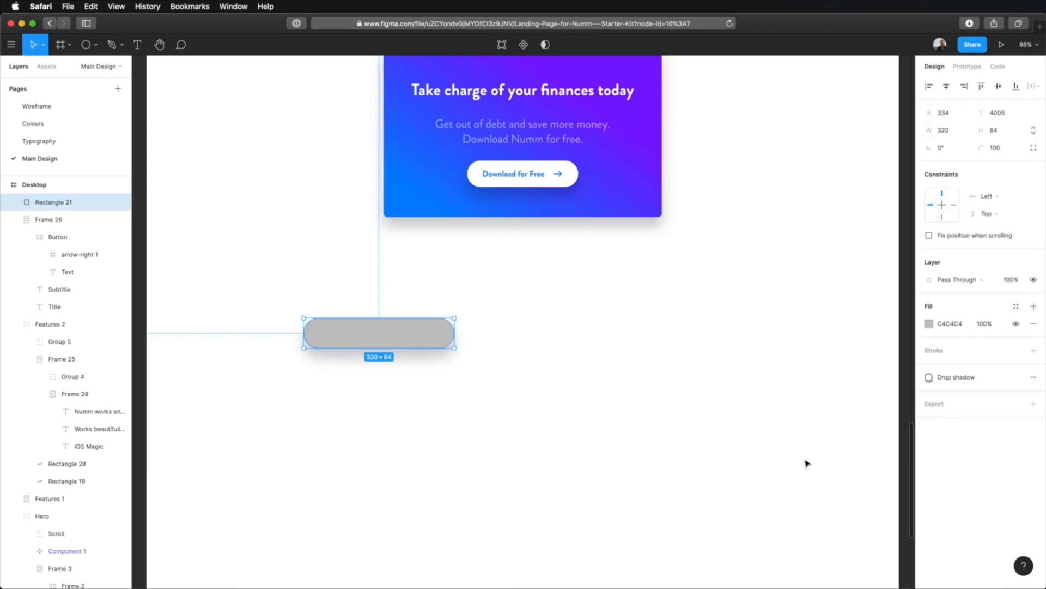
click(735, 431)
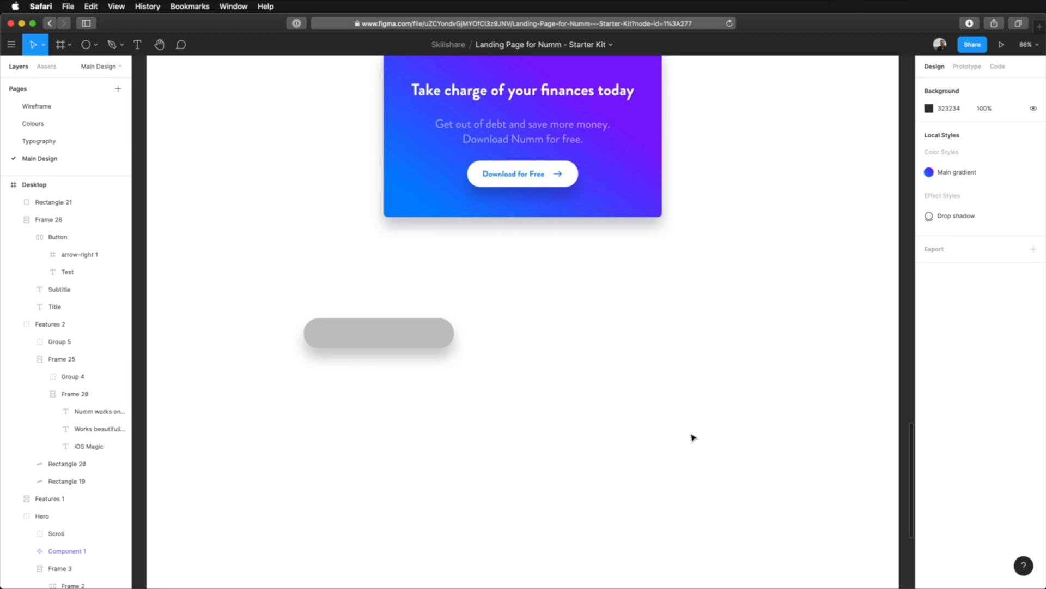
Duplicate the pill and place the copy edge to edge against its right end at X 654.
click(436, 341)
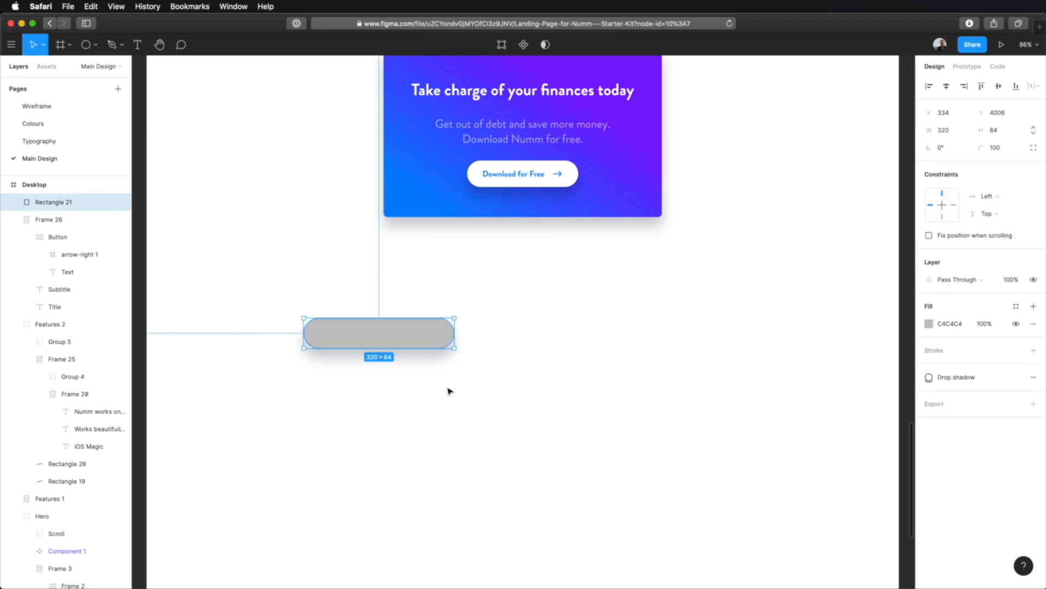
key(cmd+d)
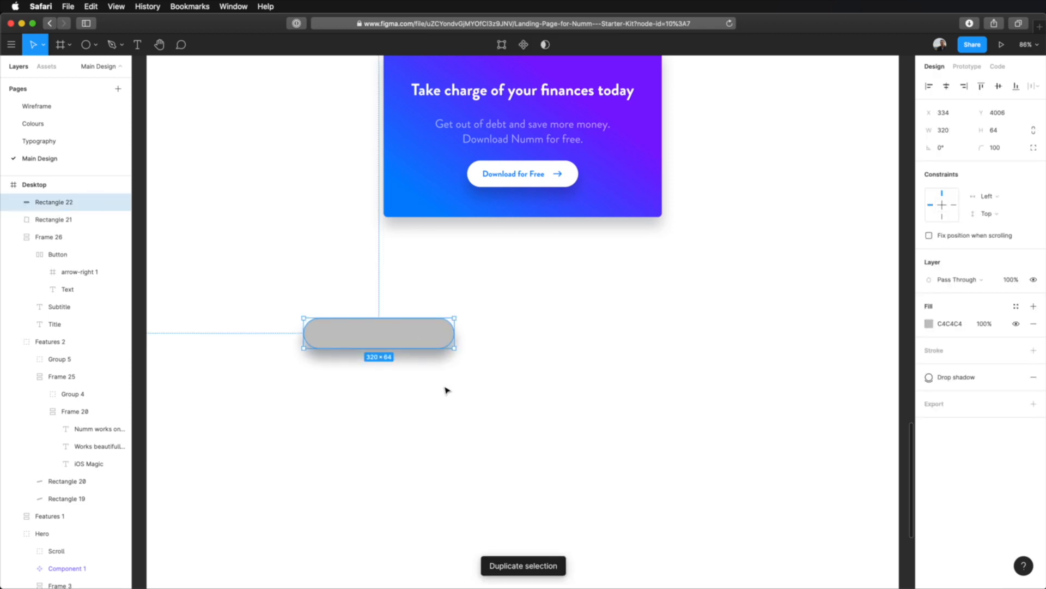
drag(368, 347, 505, 339)
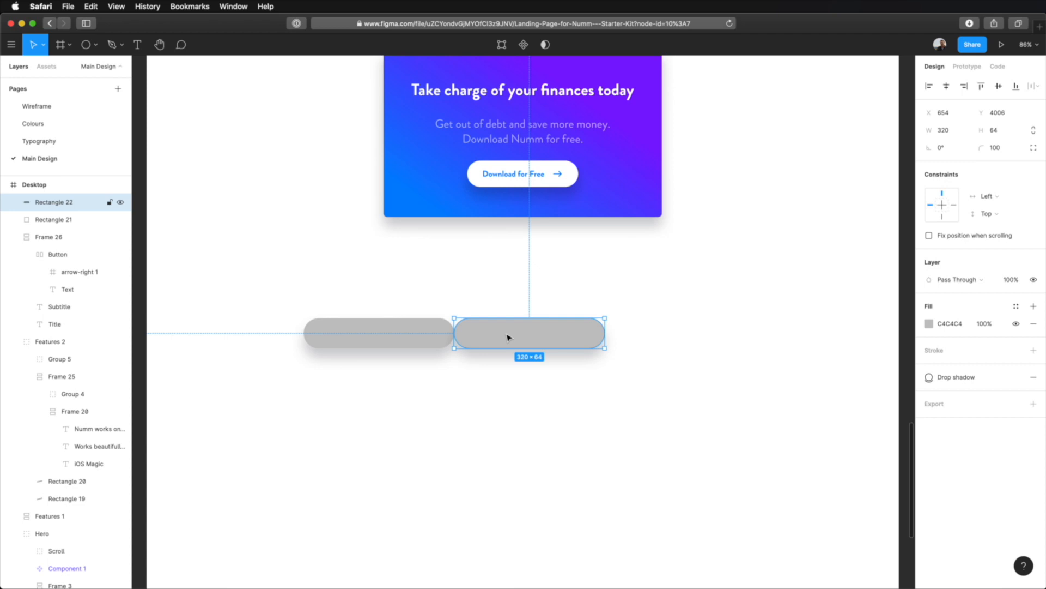
Try overlapping the copy onto the first pill at X 590, and place it back edge to edge at X 654.
drag(506, 338, 478, 337)
key(Left)
key(Left)
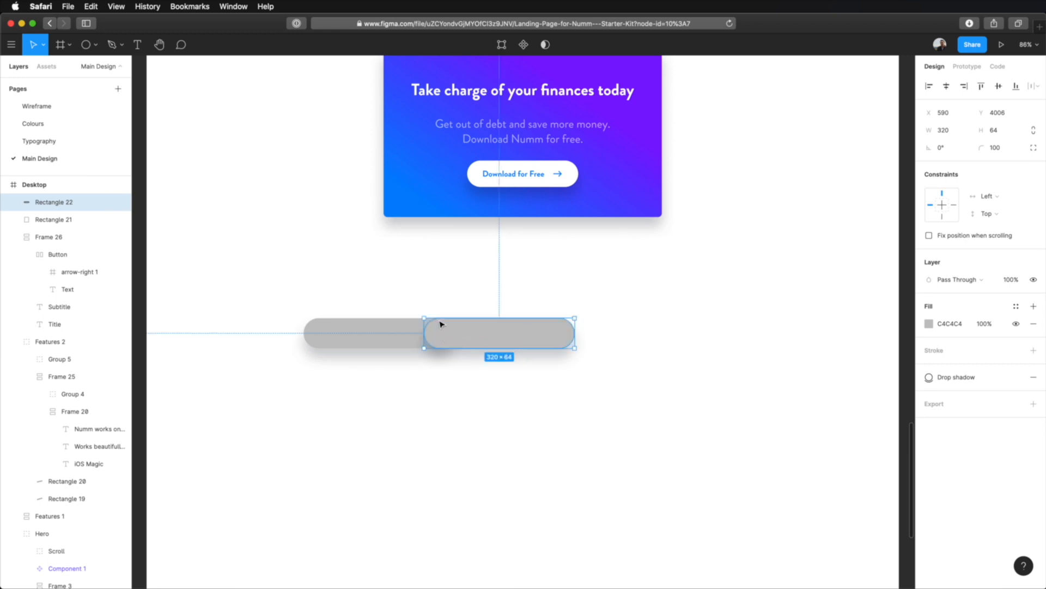
click(476, 391)
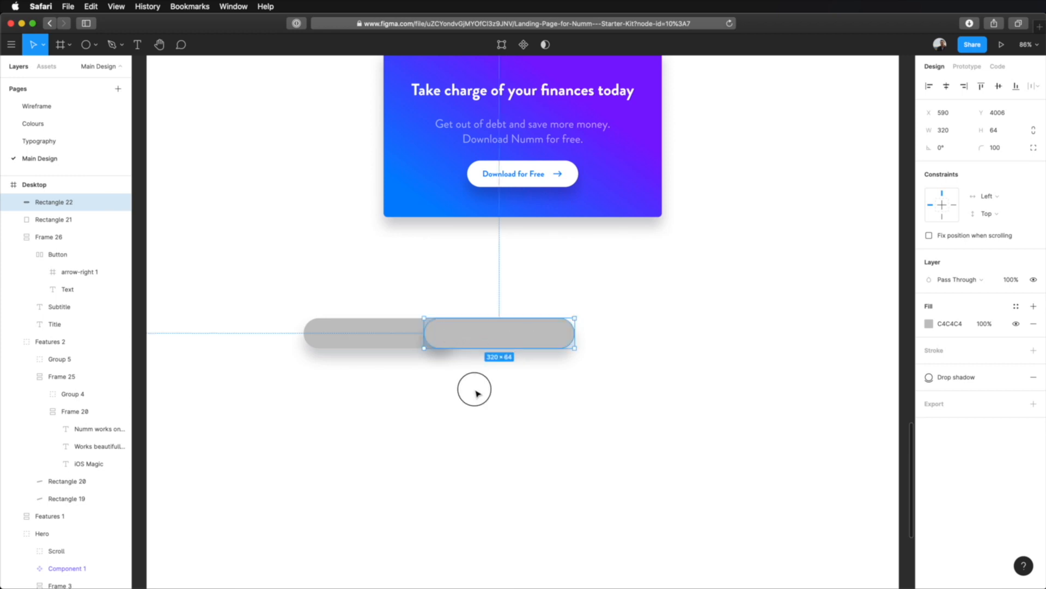
click(450, 337)
scroll(431, 324, up, 5)
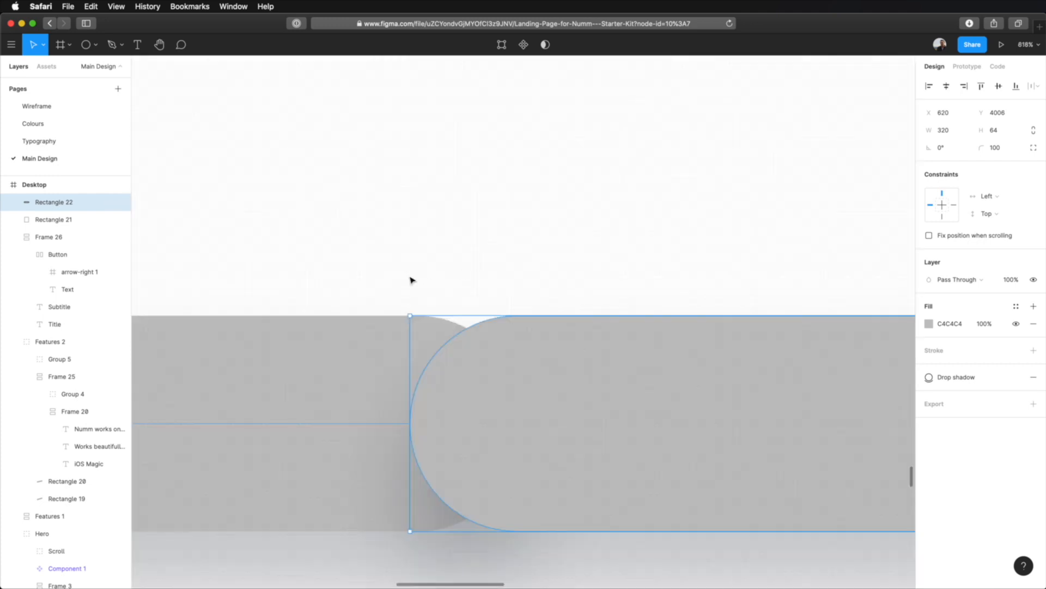
drag(678, 351, 765, 358)
drag(523, 397, 551, 399)
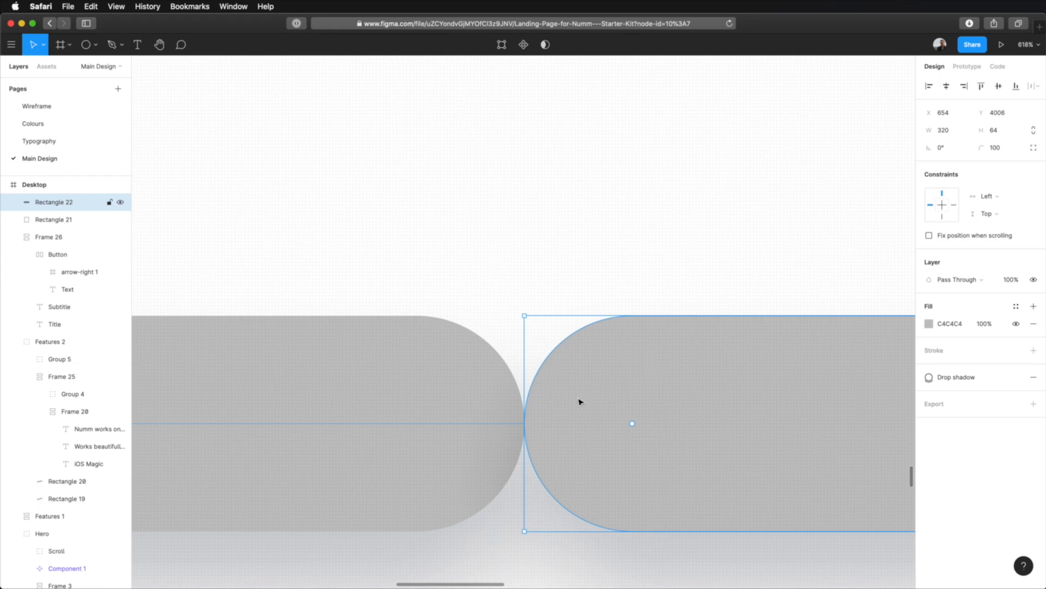
Nudge the second pill left to X 590 so that its rounded end overlaps the first pill.
key(shift+Left)
key(shift+Left)
key(shift+Left)
key(shift+Left)
key(shift+Left)
key(shift+Left)
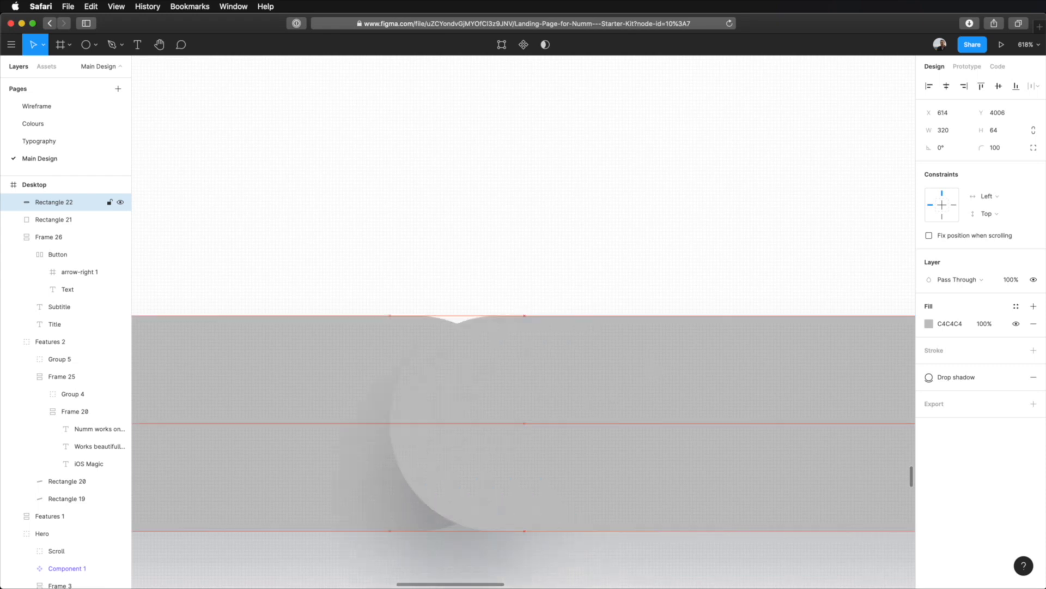
key(Left)
key(Left)
key(Left)
key(Left)
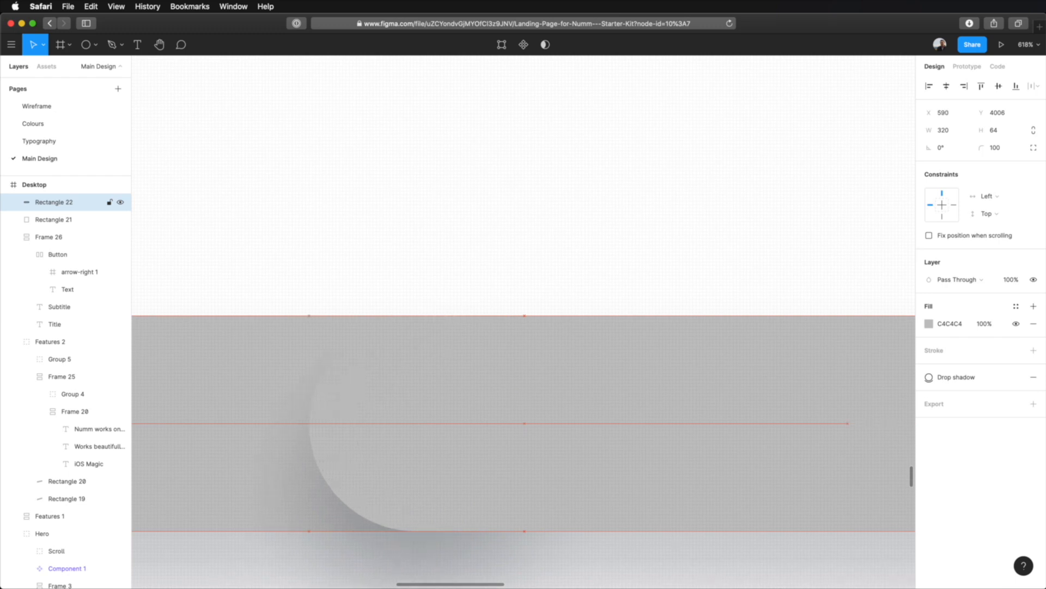
Duplicate the second pill and move the copy to X 844 as the third overlapping pill in the row.
scroll(576, 403, down, 10)
key(super+d)
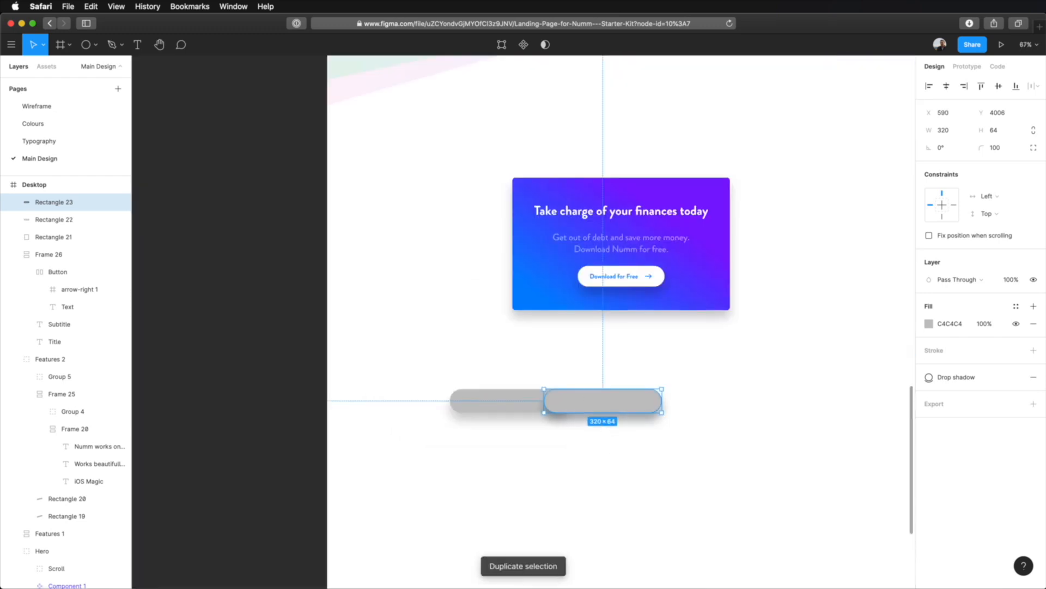
click(567, 401)
drag(614, 402, 680, 401)
key(Left)
key(Left)
key(Left)
key(Left)
key(Left)
key(Left)
key(Left)
key(Left)
key(Left)
key(Left)
key(Left)
key(Left)
key(Left)
key(Left)
key(Left)
key(Left)
key(Left)
key(Left)
key(Left)
key(Left)
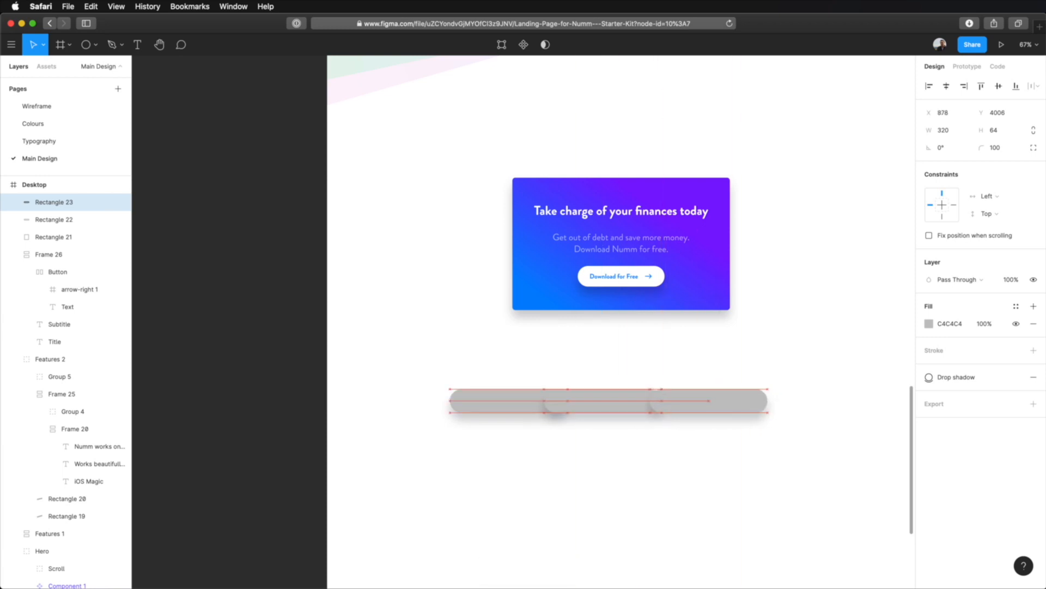
key(Left)
key(Left)
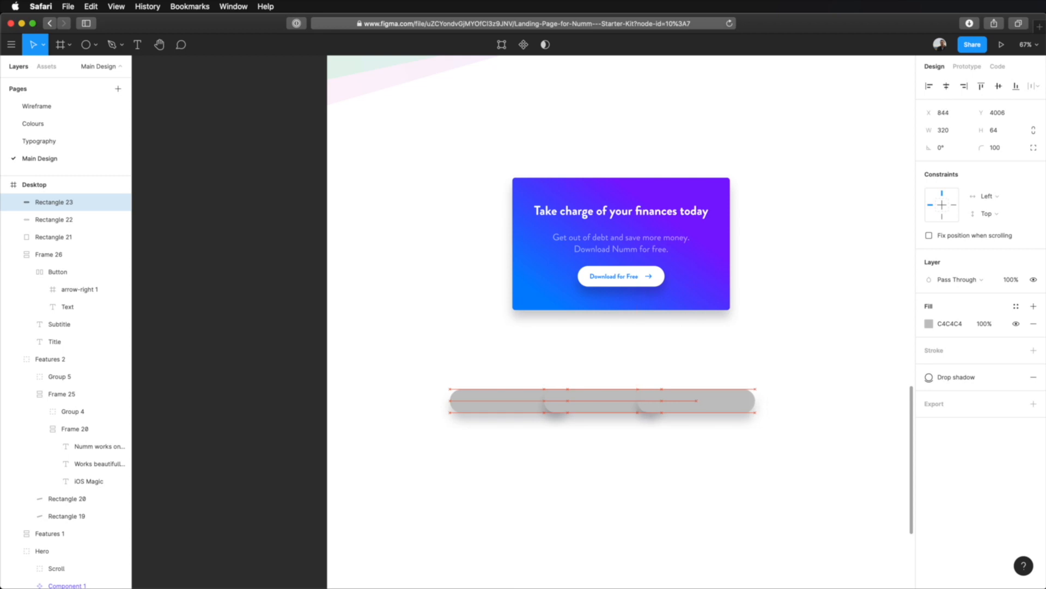
click(703, 424)
Duplicate the third pill and place the copy overlapping its right end as the fourth pill.
click(693, 411)
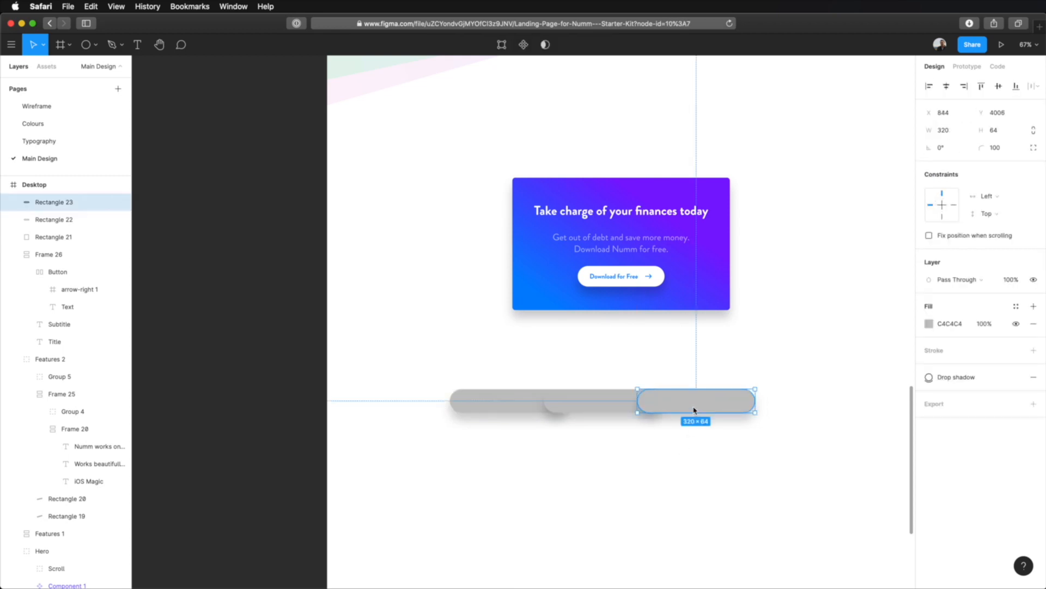
key(super+d)
drag(669, 402, 769, 397)
click(639, 433)
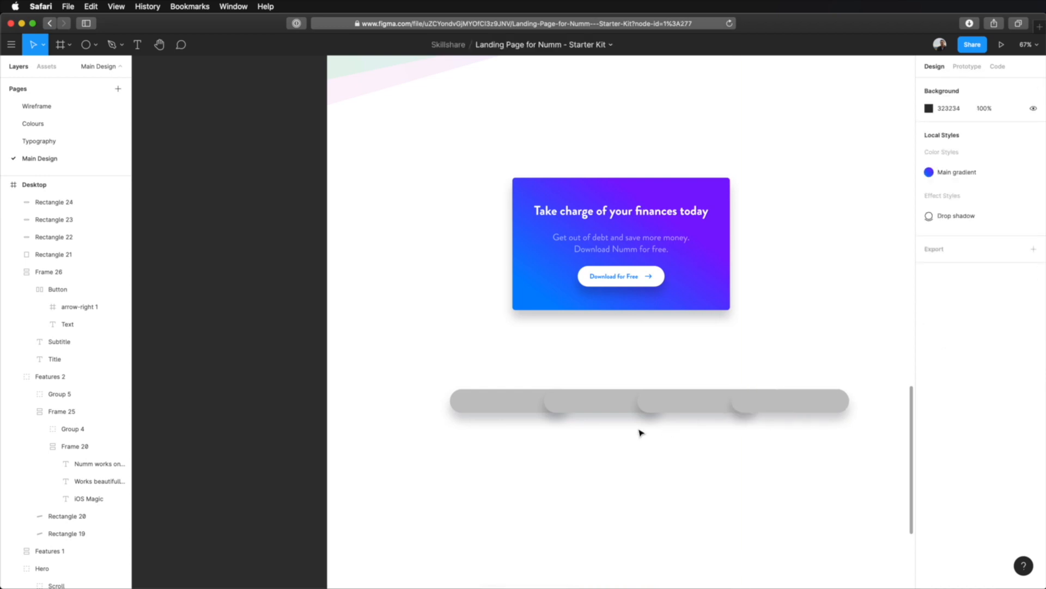
Duplicate the whole row of four pills twice, stacking the copies directly below at Y 4070 and Y 4134.
click(495, 404)
shift+click(616, 403)
shift+click(703, 406)
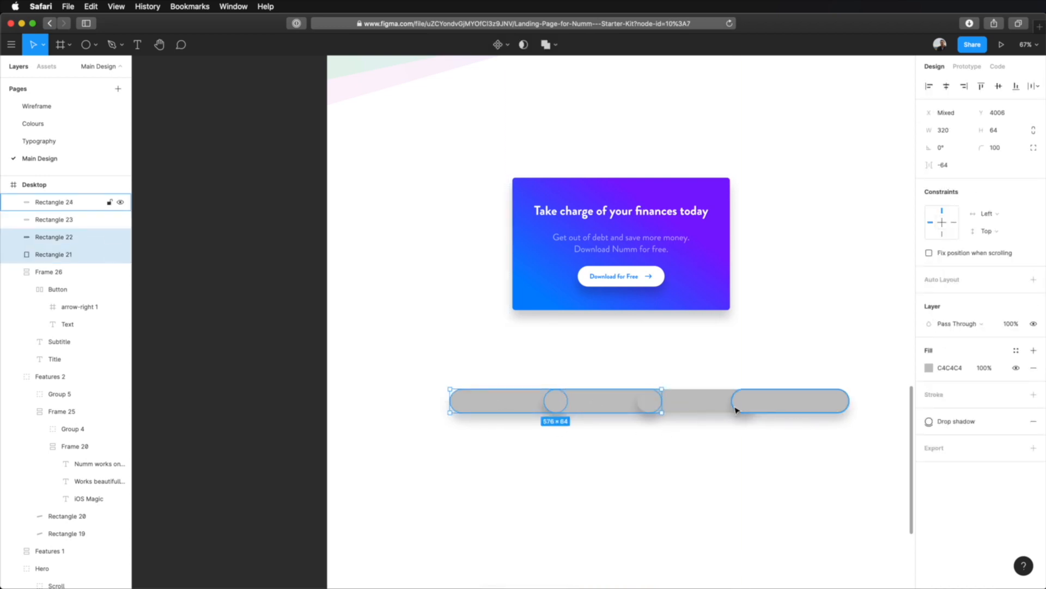
shift+click(763, 405)
key(super+d)
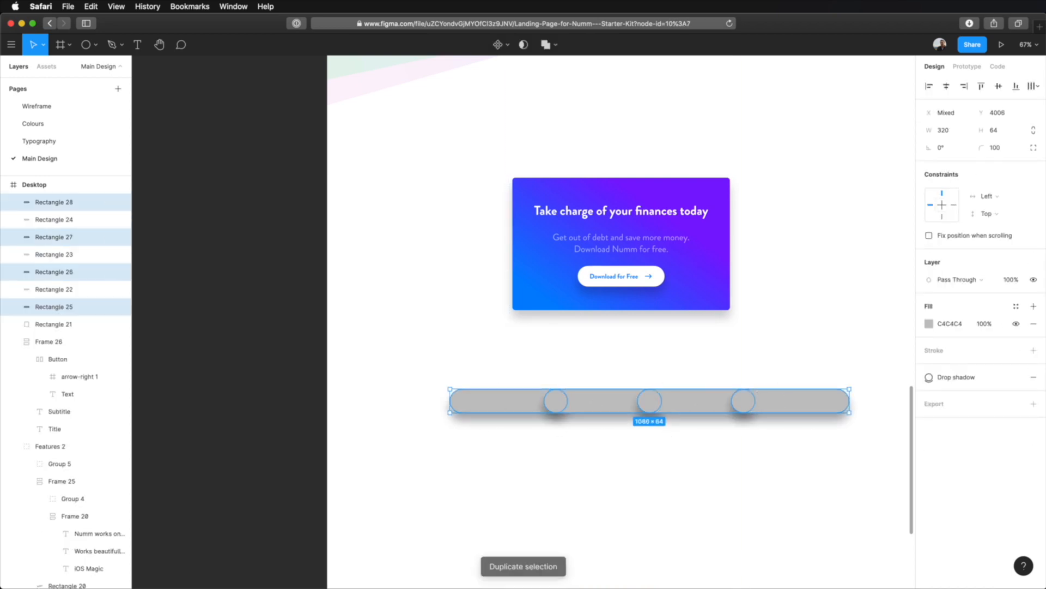
drag(781, 402, 784, 422)
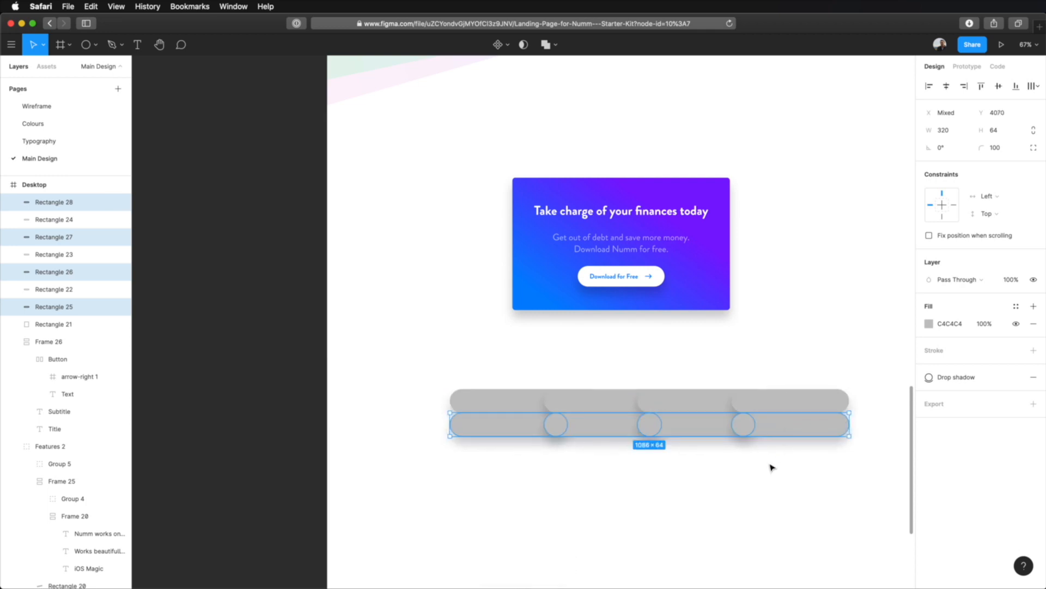
key(super+d)
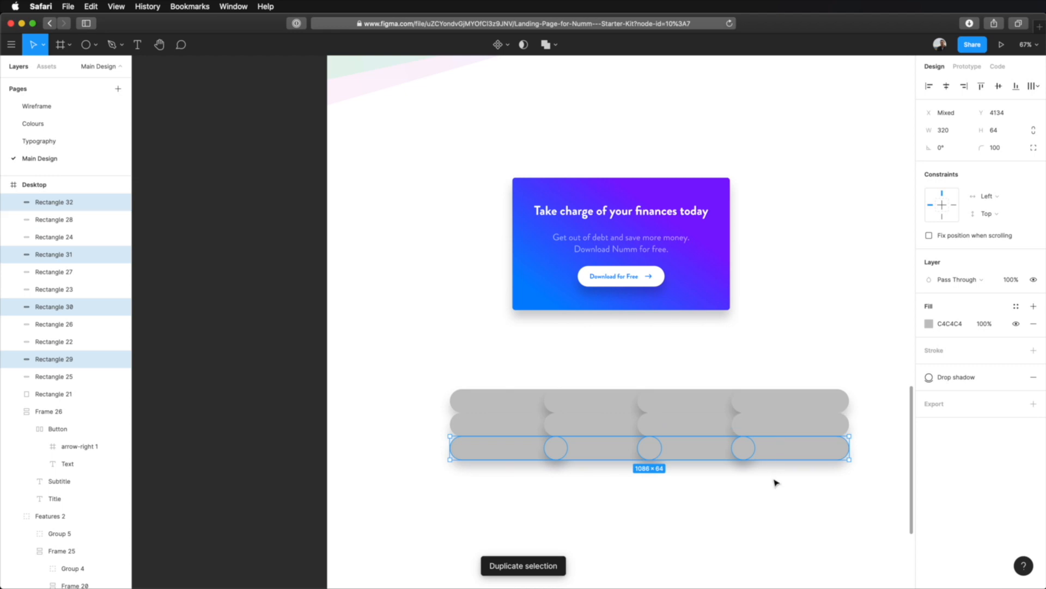
Shift the middle row of four pills right so that it starts at X 398, staggered against the other two rows.
click(514, 423)
shift+click(595, 425)
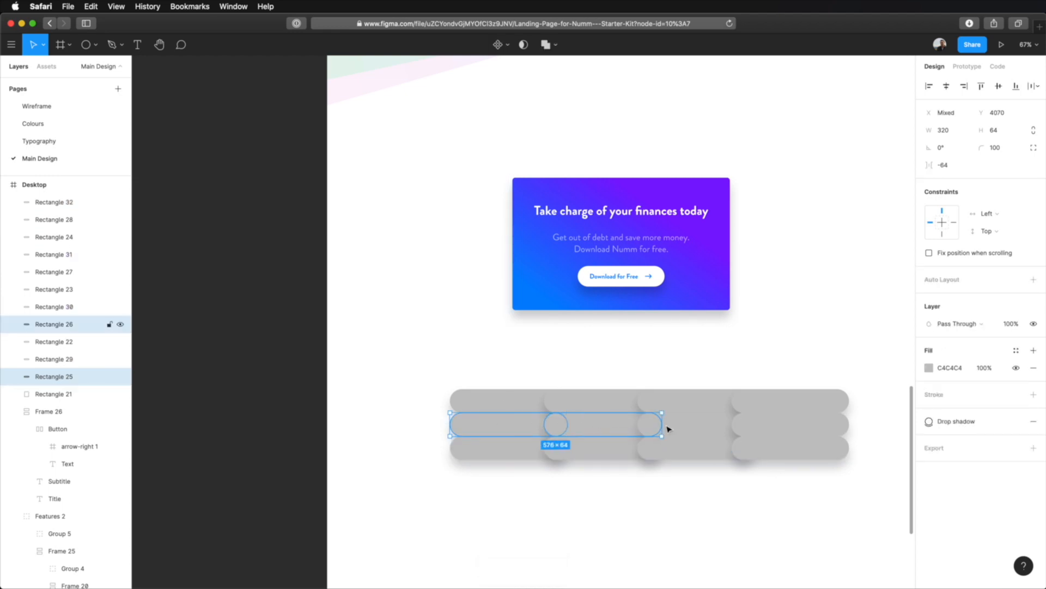
shift+click(703, 427)
shift+click(763, 430)
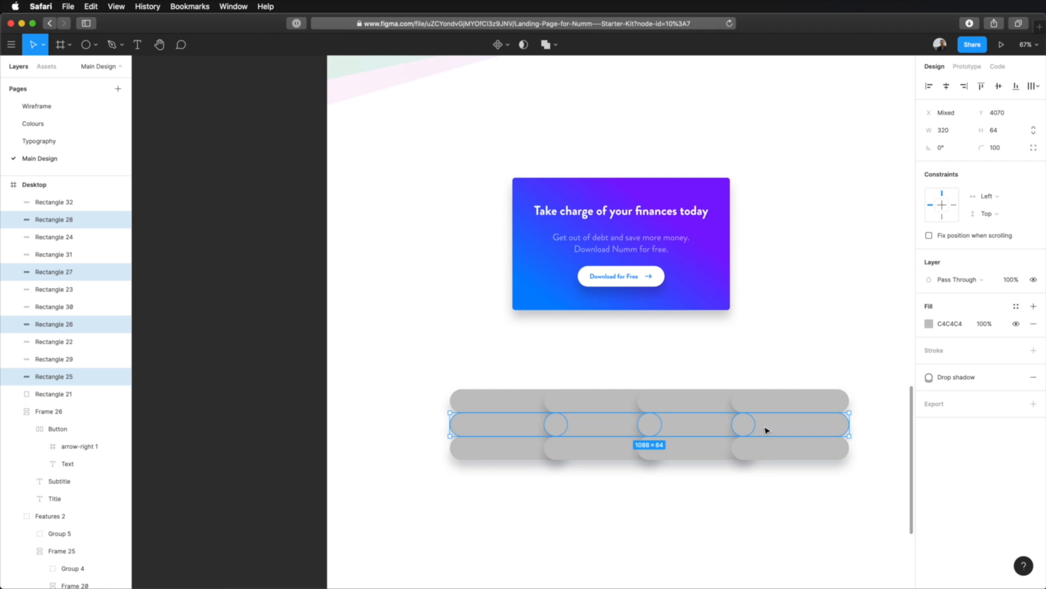
key(shift+Right)
key(shift+Right)
key(shift+Right)
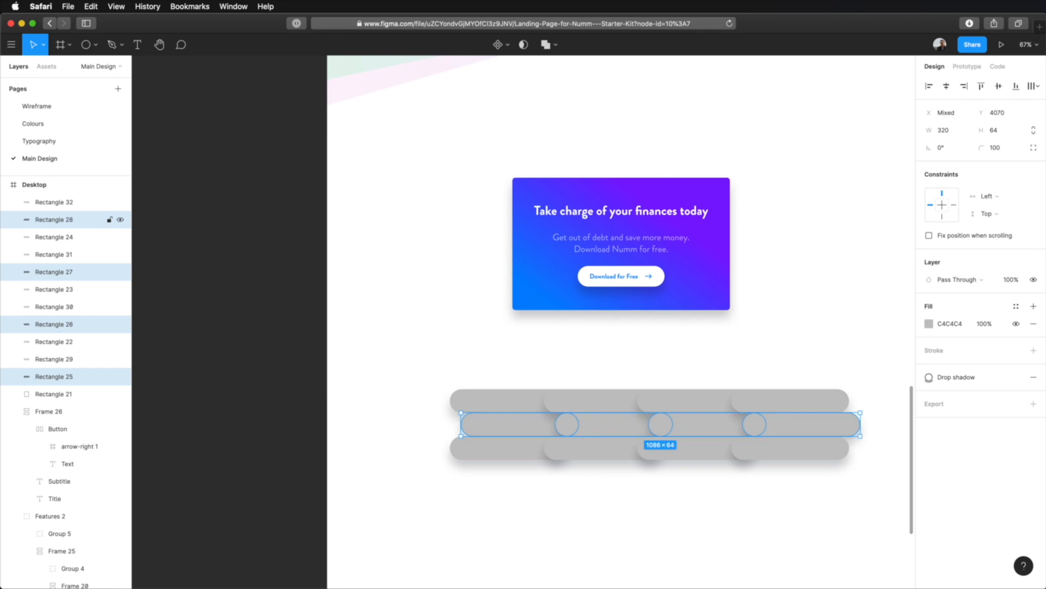
key(shift+Right)
key(shift+Right)
key(shift+Right)
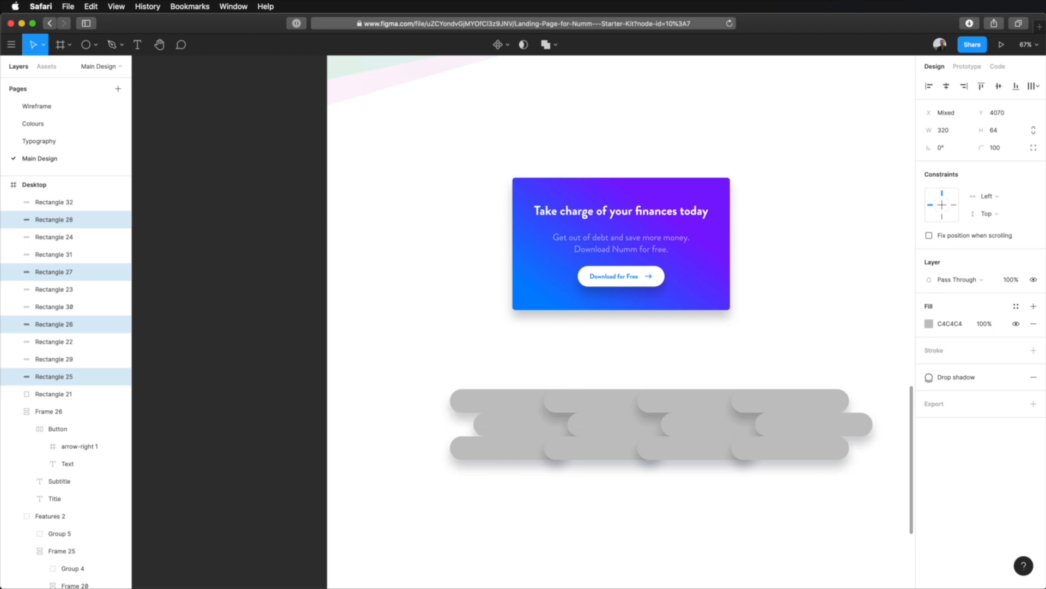
click(740, 503)
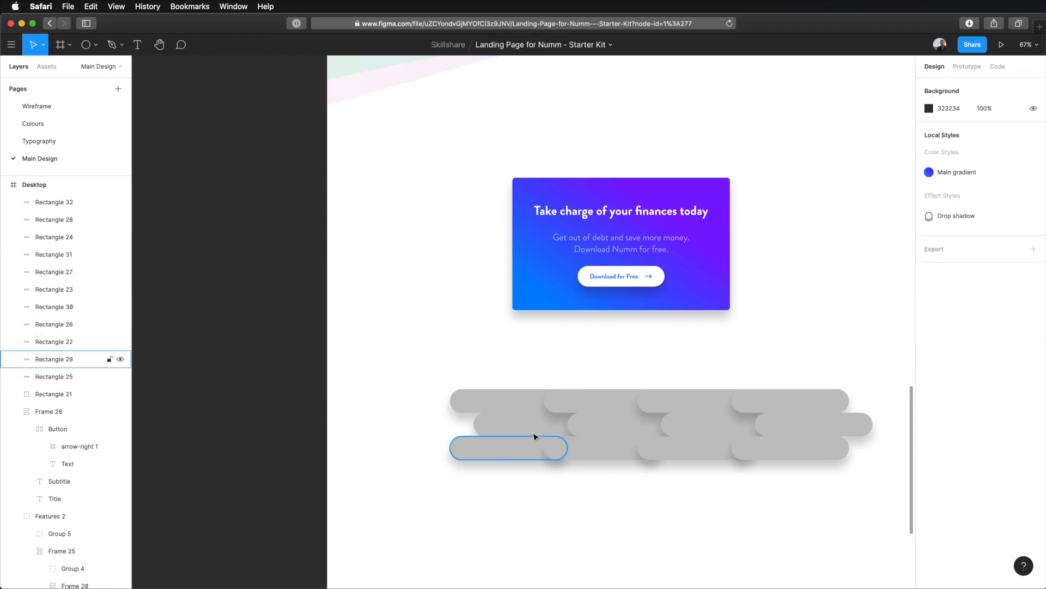
Group the four pills of each row so that the pattern consists of three separate row groups.
key(super+z)
click(526, 457)
shift+click(605, 453)
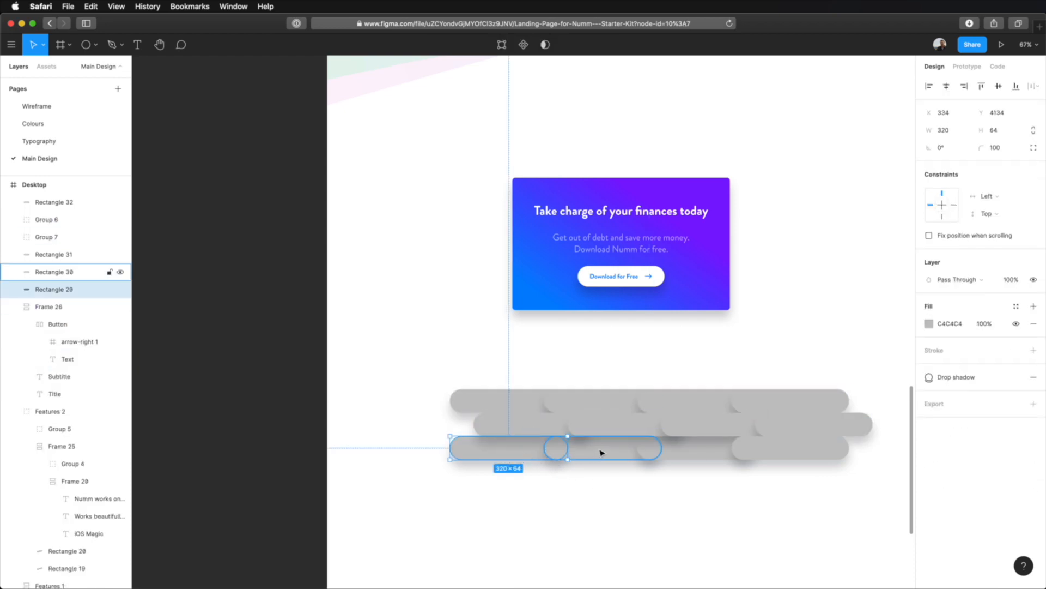
shift+click(709, 455)
shift+click(782, 457)
key(super+g)
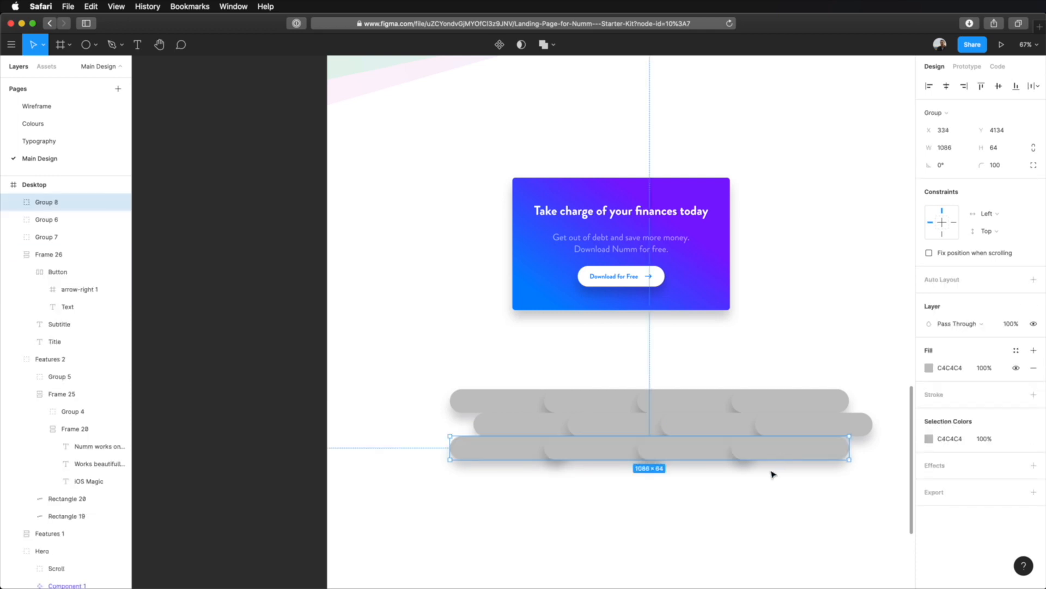
click(751, 518)
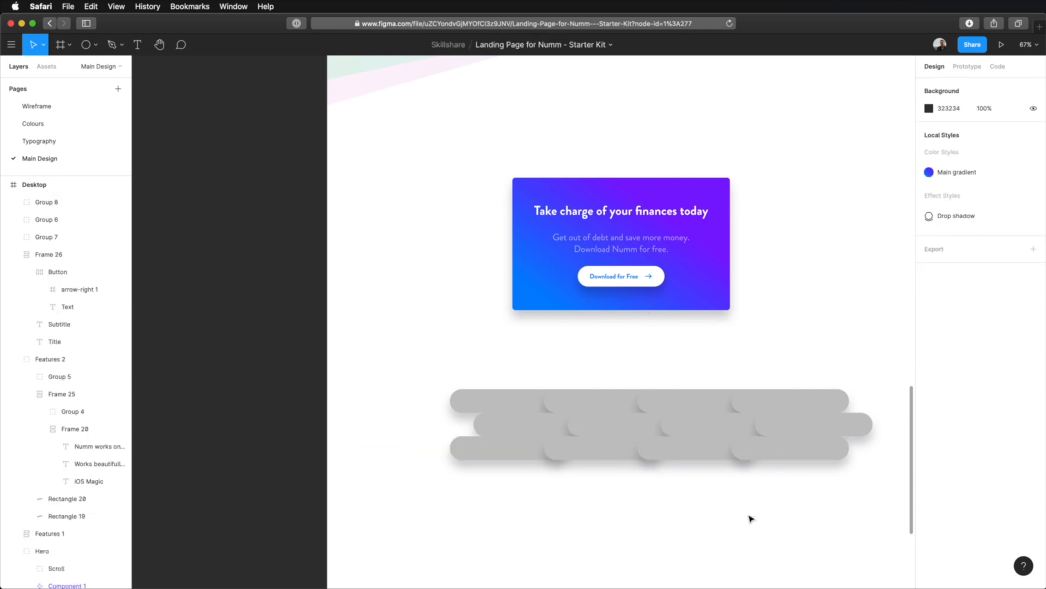
Run the Webgradients plugin and apply different gradients to the top row's pills and Tempting Azure to the middle row's first pill.
key(super+slash)
text(web)
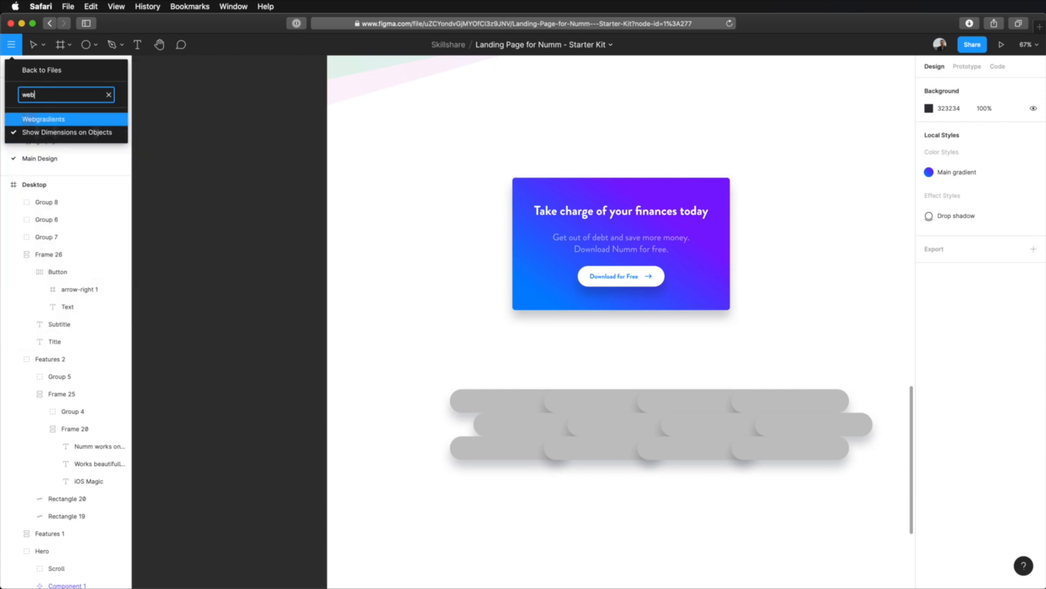
key(Return)
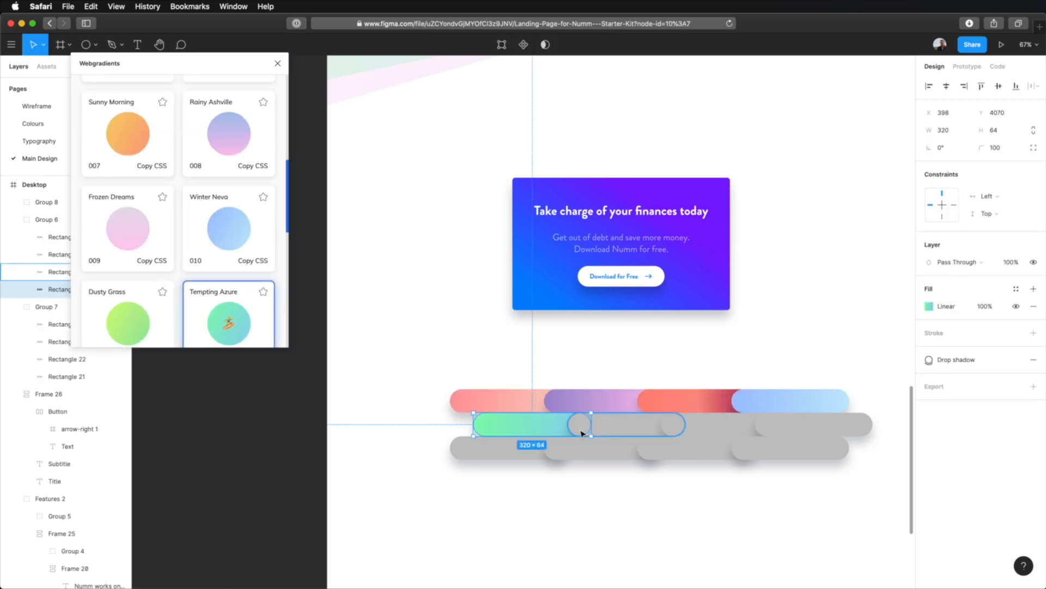
Fill the middle row's second, third and fourth pills with the Frozen Dreams, Amy Crisp and Deep Blue gradients.
click(627, 424)
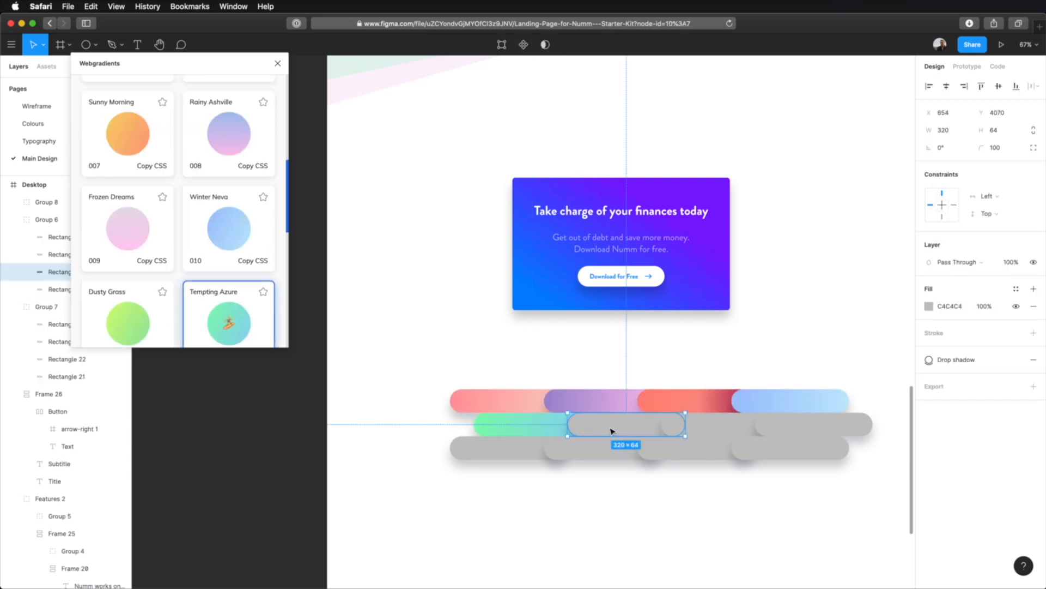
click(133, 253)
key(Tab)
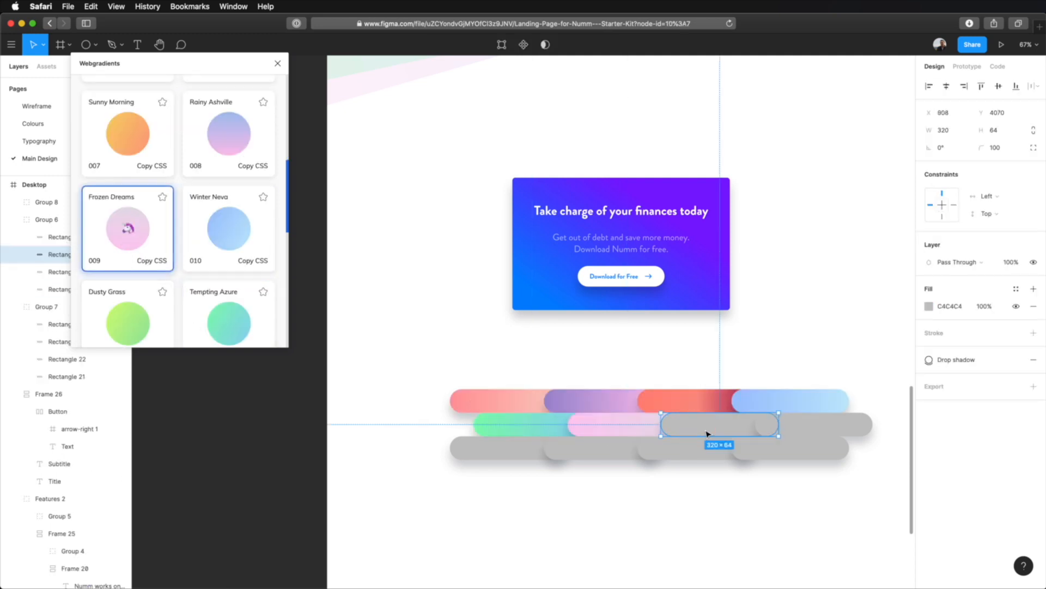
scroll(224, 245, down, 4)
click(222, 317)
key(Tab)
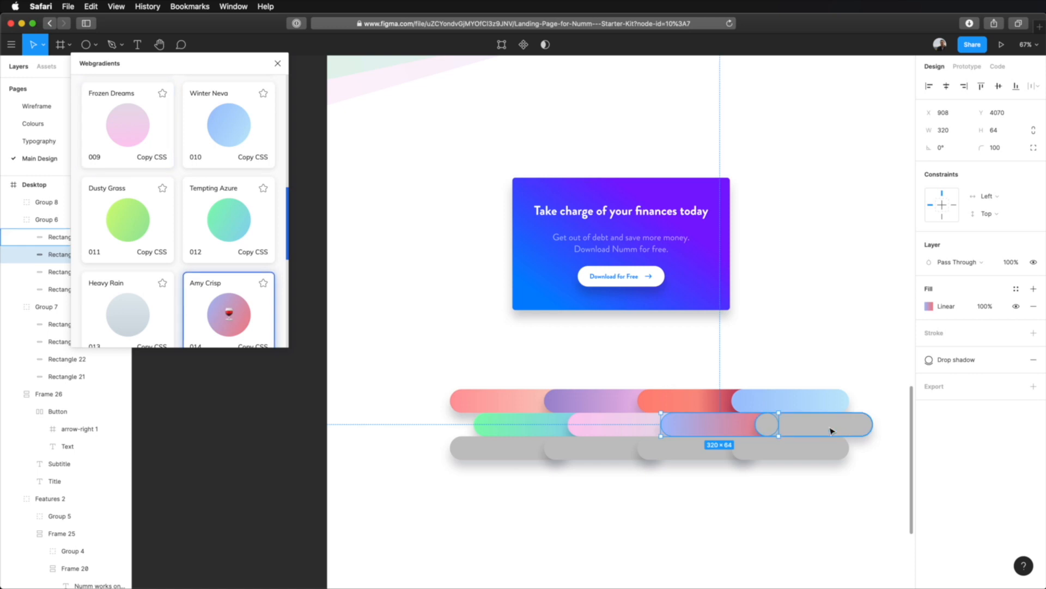
scroll(229, 284, down, 4)
click(133, 202)
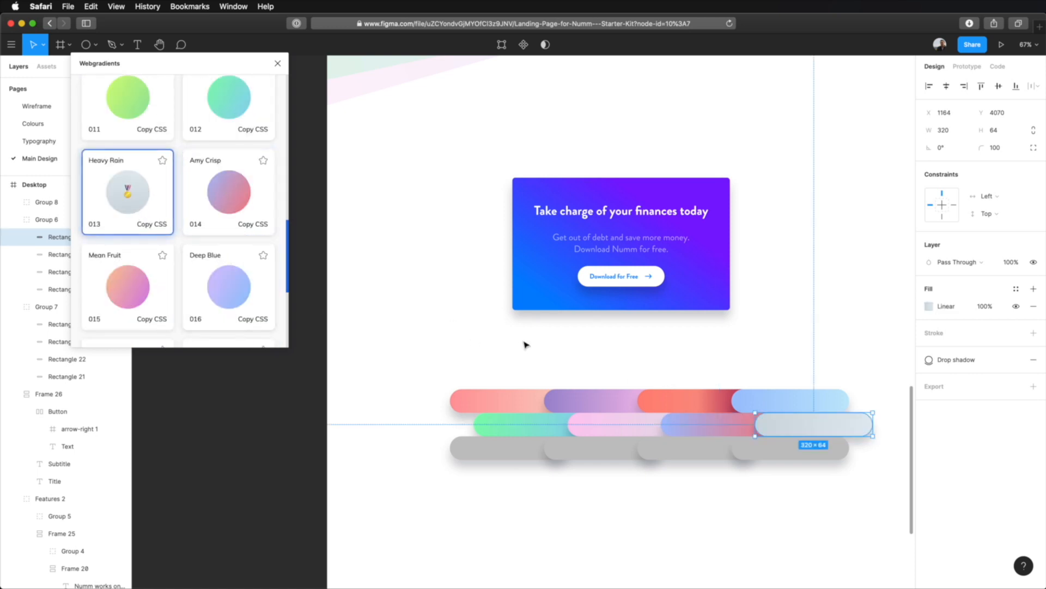
click(225, 292)
Fill the bottom row's first pill with the Malibu Beach gradient and its second pill with New Life.
key(Tab)
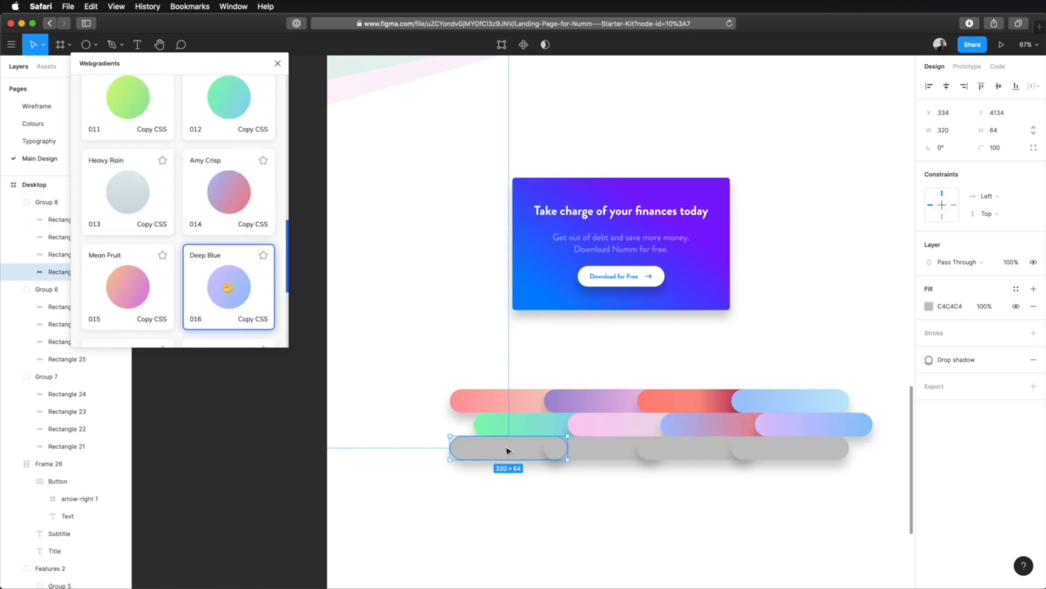
scroll(144, 247, down, 4)
click(148, 275)
key(Tab)
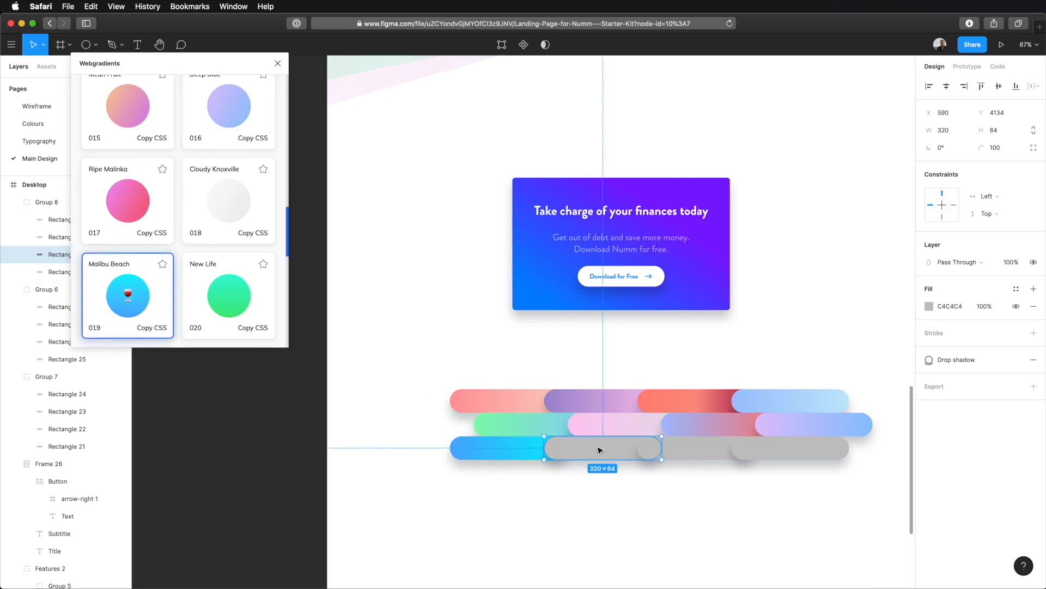
click(226, 297)
scroll(240, 305, down, 5)
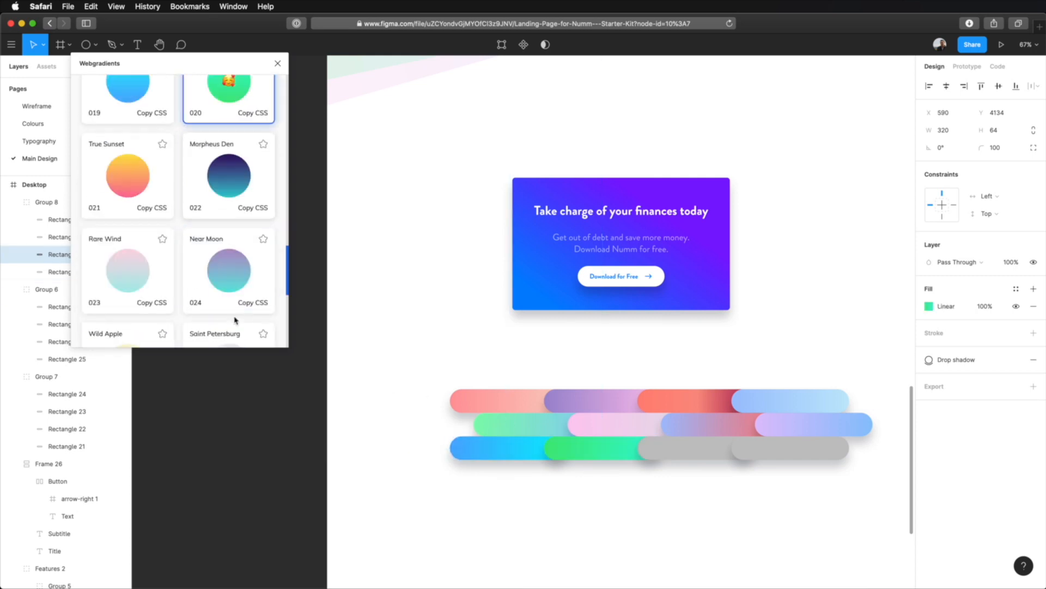
Fill the bottom row's third and fourth pills with the Near Moon and Arielles Smile gradients and close the plugin.
click(689, 444)
click(240, 297)
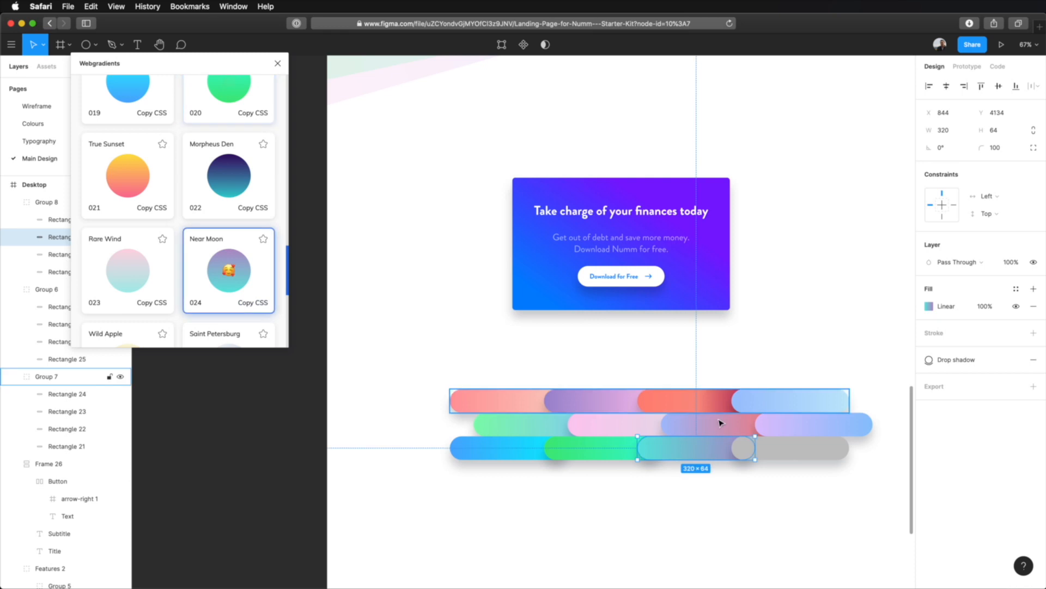
click(802, 456)
scroll(201, 191, down, 5)
click(159, 206)
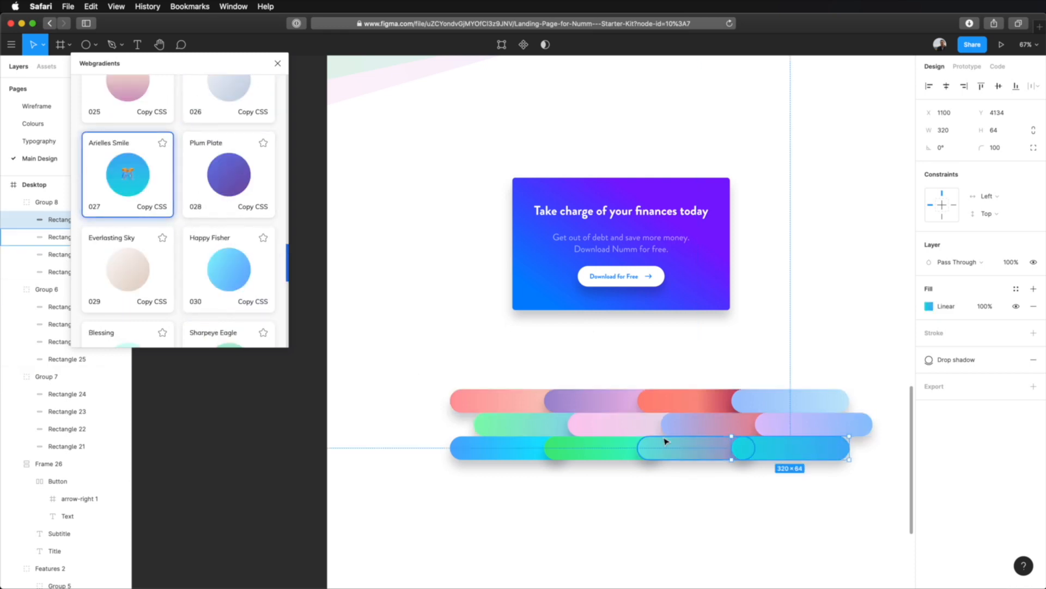
click(277, 63)
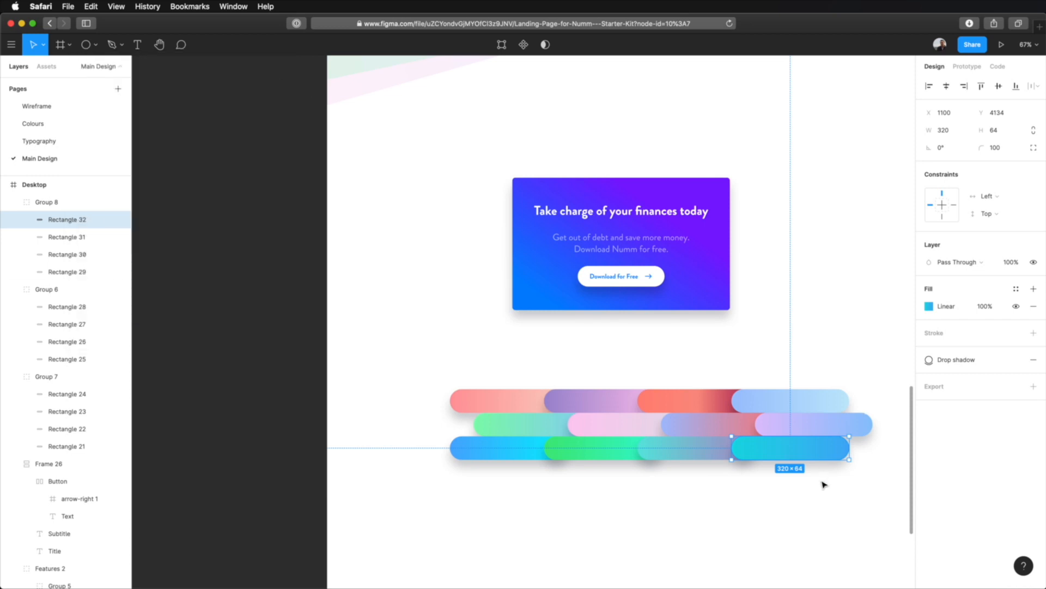
click(748, 538)
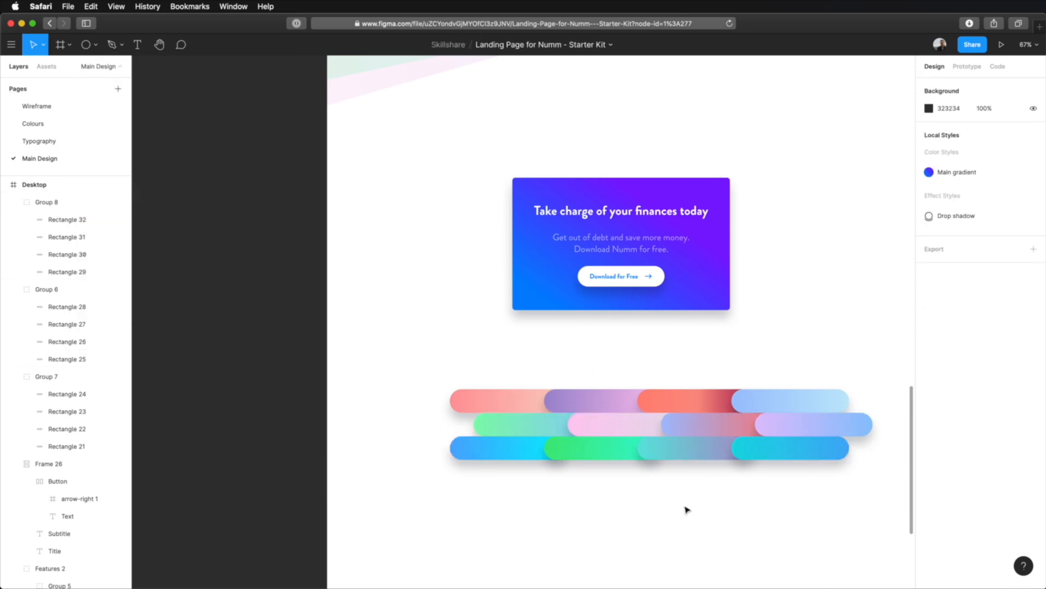
Combine all three coloured pill rows into one component.
drag(426, 487, 877, 356)
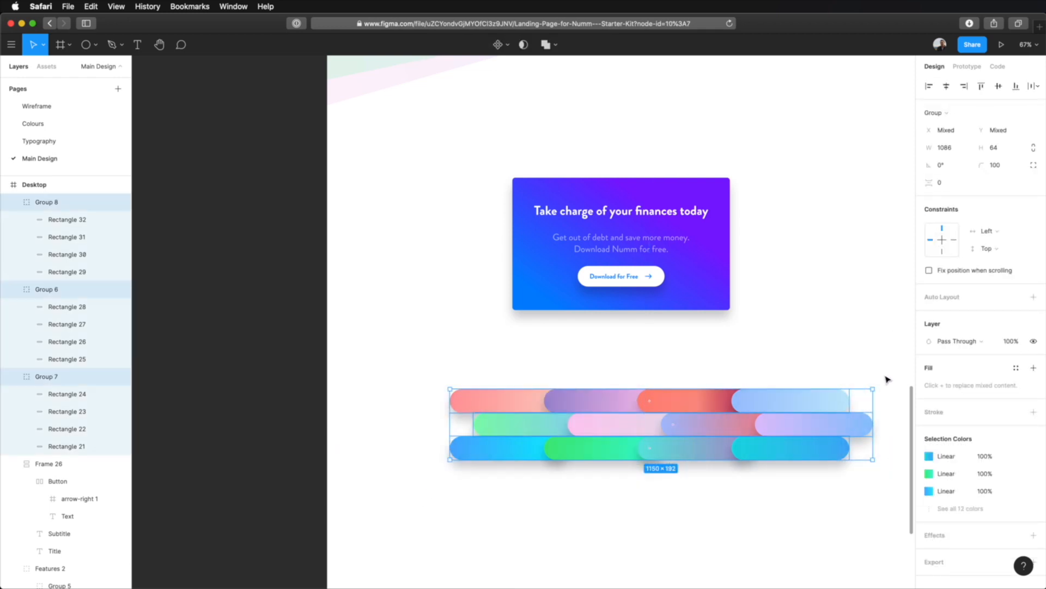
click(508, 45)
click(503, 71)
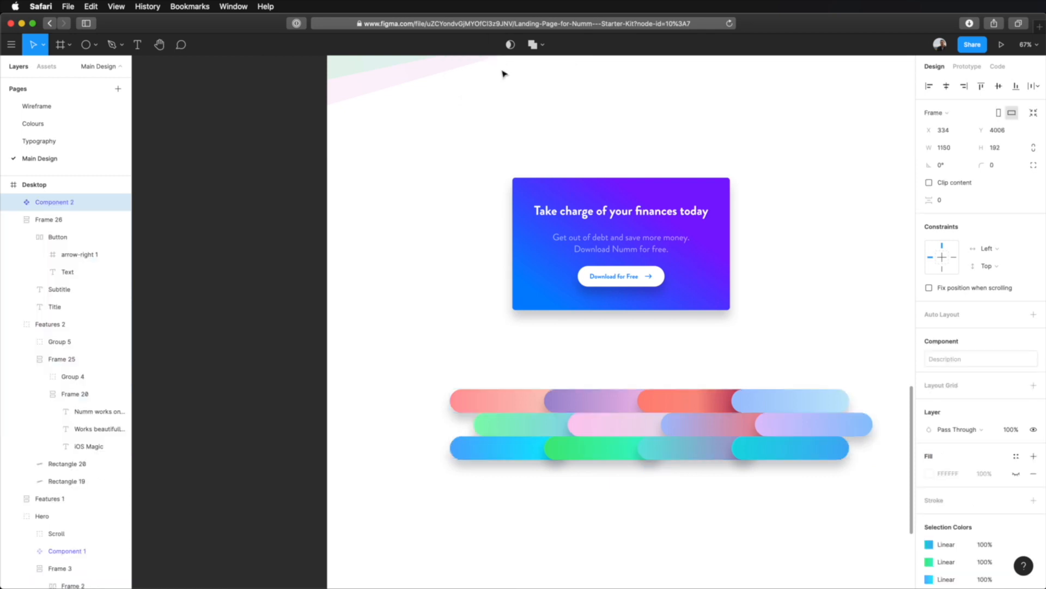
click(757, 498)
Rotate the pill component to 16°.
click(755, 439)
click(945, 165)
text(16)
key(Return)
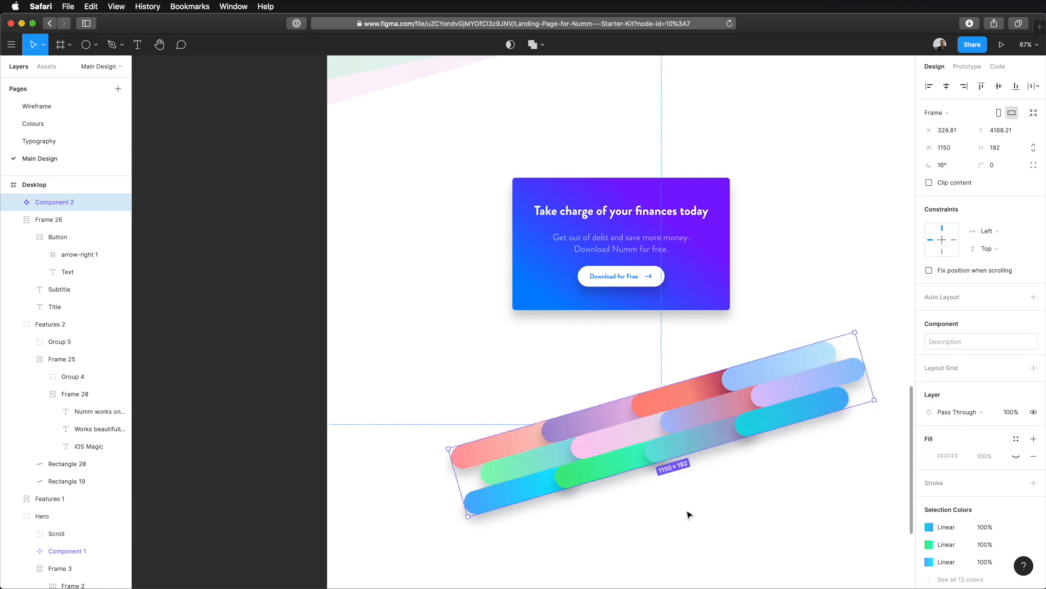
click(689, 514)
Move the tilted pill component up over the call-to-action card and centre it horizontally in the Desktop frame.
click(684, 437)
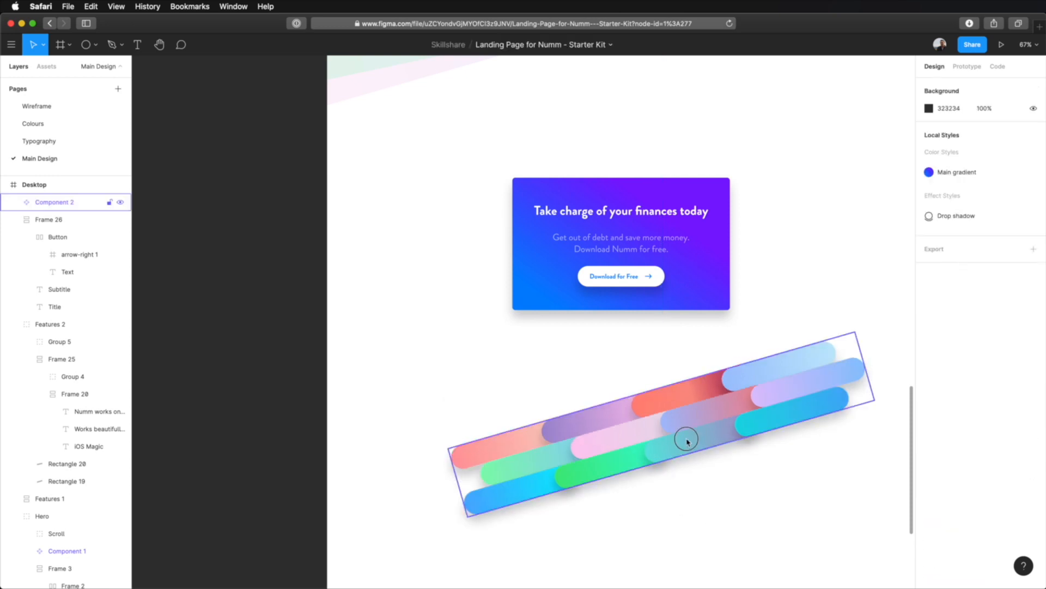
drag(672, 451, 646, 294)
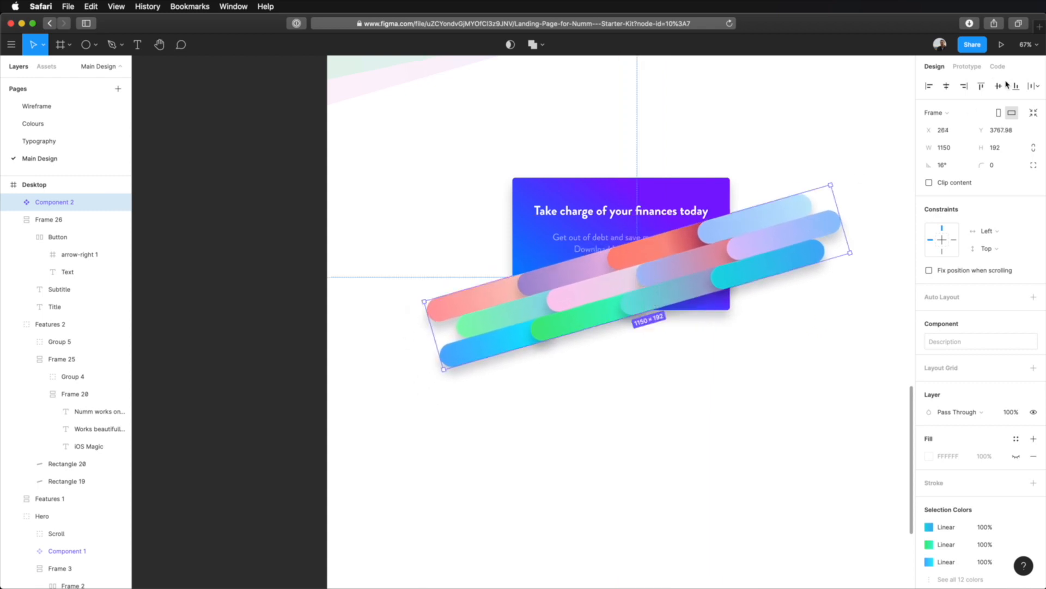
click(949, 88)
Nudge the pill component up to Y 3703.98, leaving a gap of about 120 px below the features section's slanted background.
scroll(681, 487, right, 3)
scroll(681, 486, up, 5)
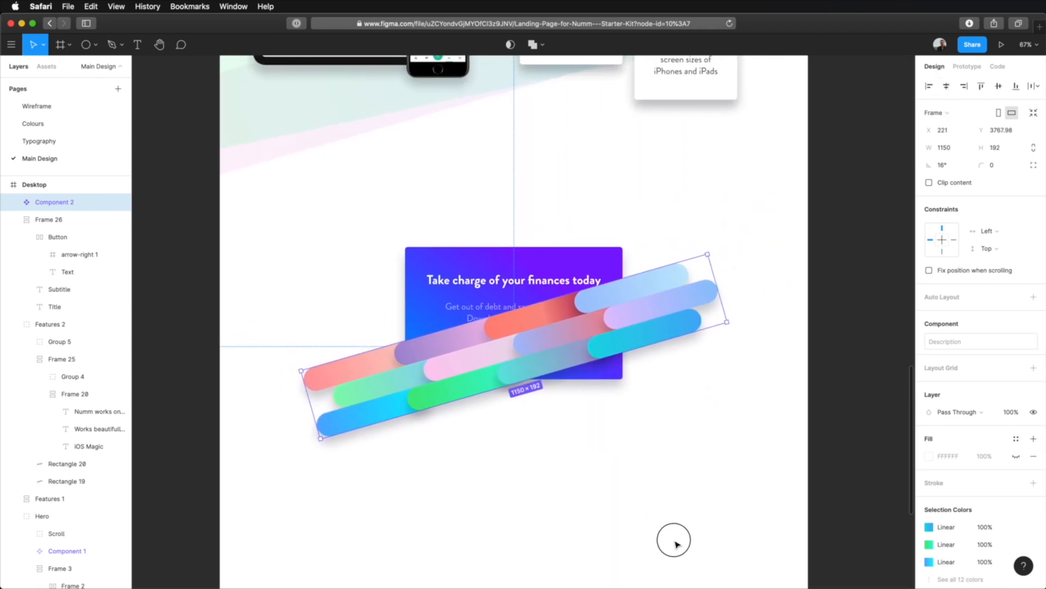
scroll(676, 540, left, 3)
key(alt)
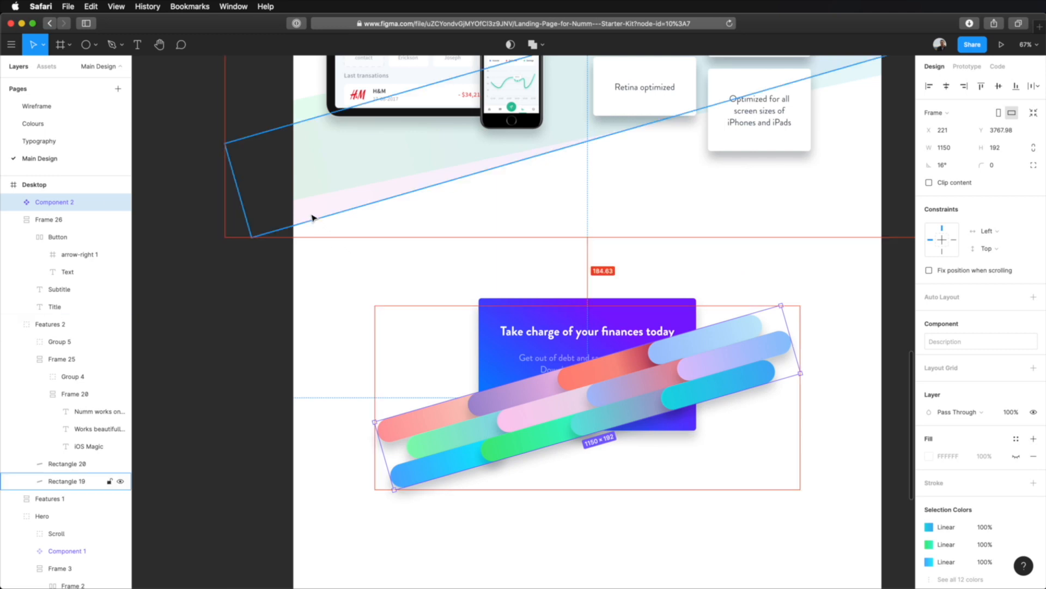
key(shift+Up)
key(shift+Up)
key(shift+Up)
key(shift+Up)
key(shift+Up)
key(shift+Up)
key(shift+Up)
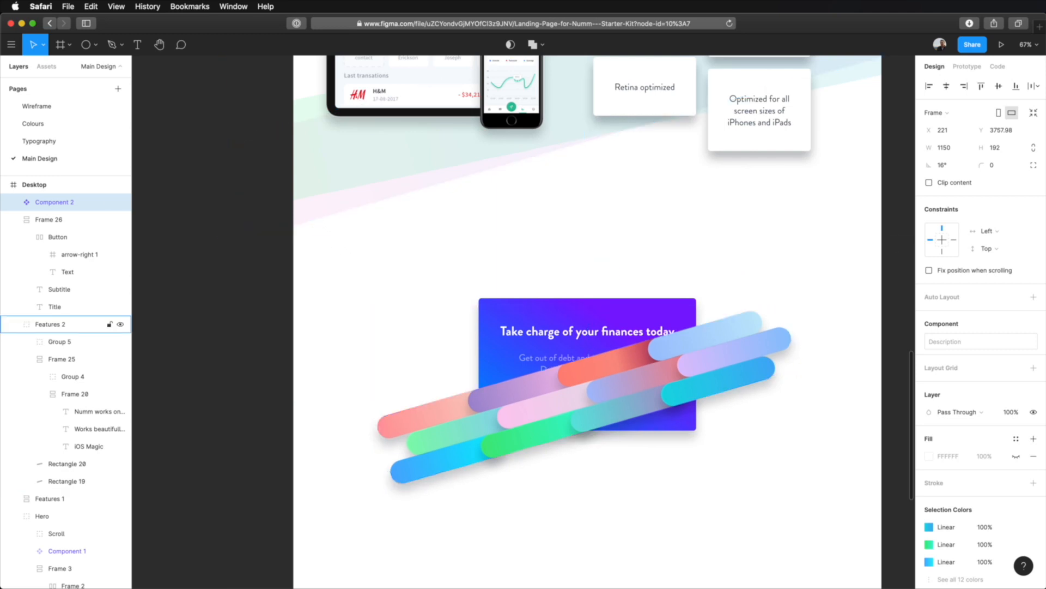
key(alt)
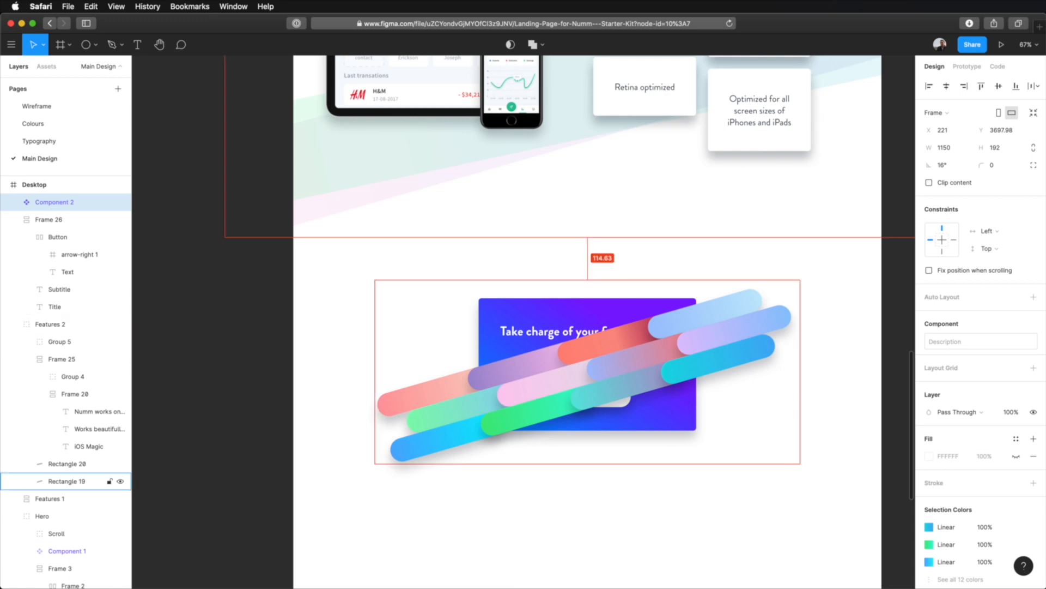
key(Down)
key(Down)
key(Down)
key(Down)
key(Down)
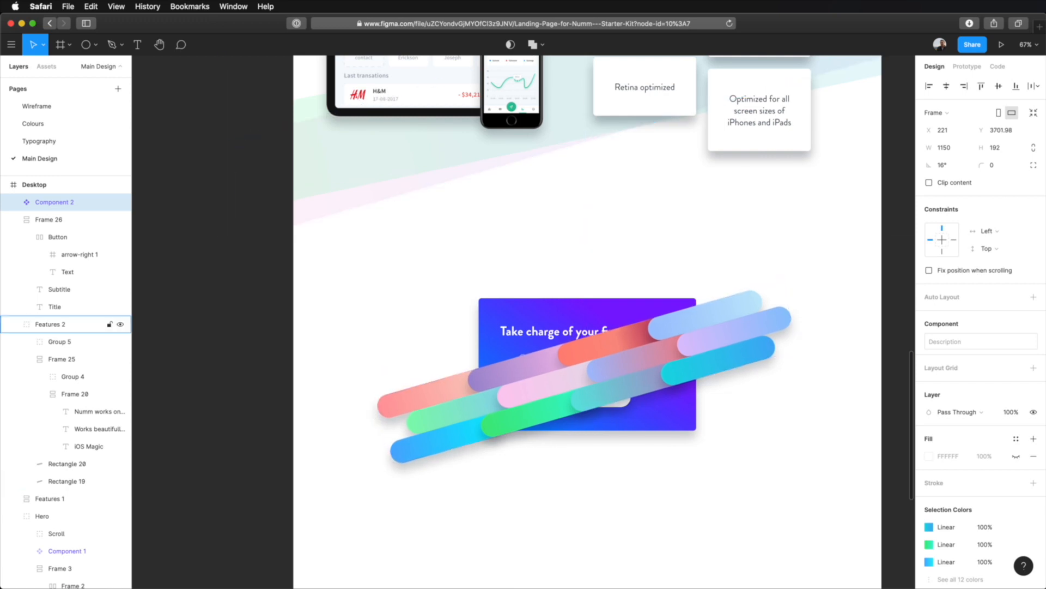
key(alt)
key(Down)
key(alt)
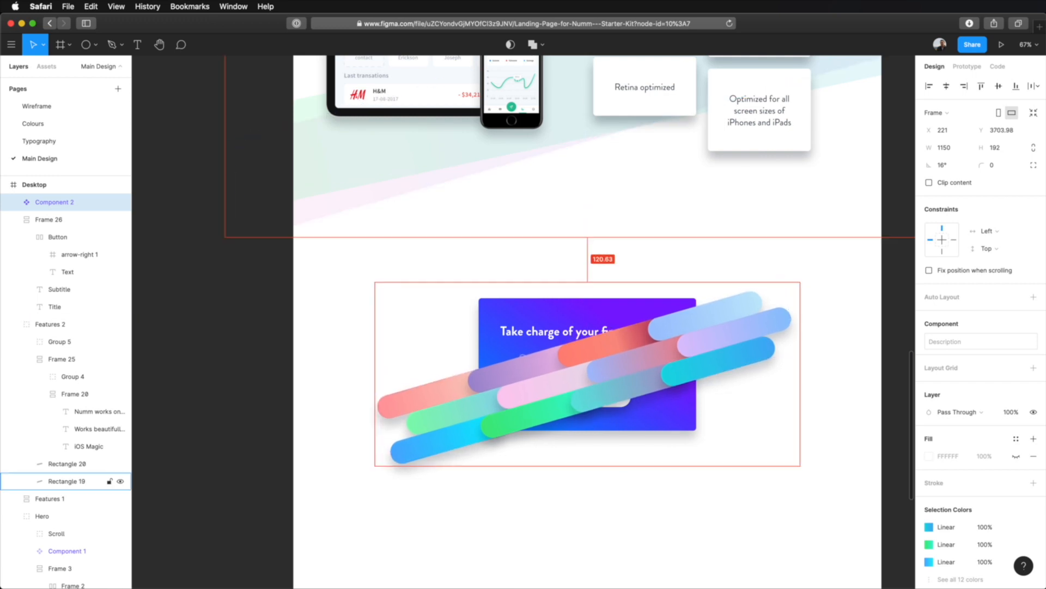
click(710, 508)
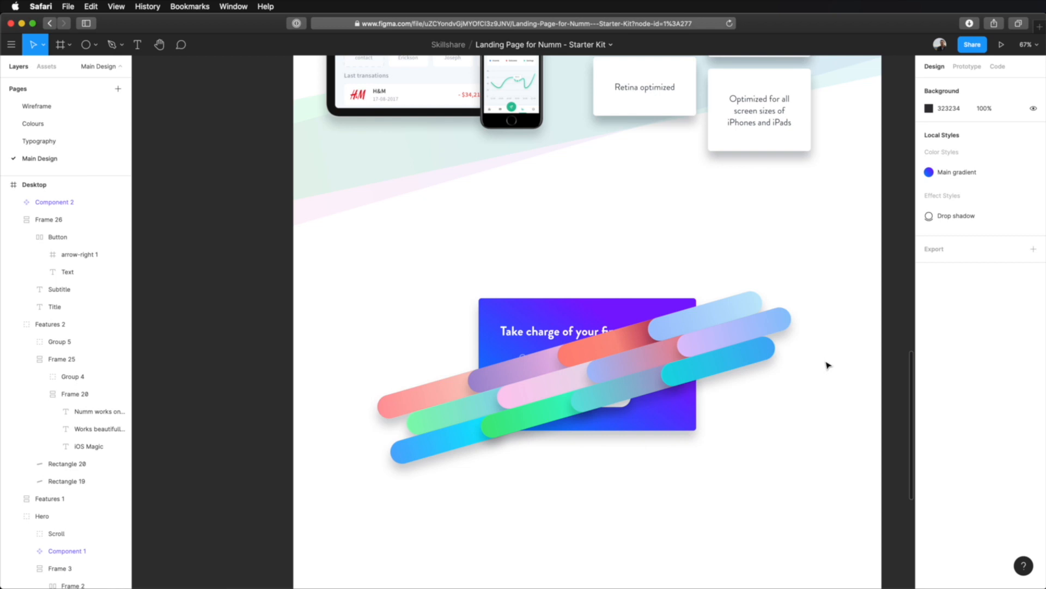
Collapse the card's Frame 26 and reorder the pill component directly below it so the pills sit behind the card.
click(725, 351)
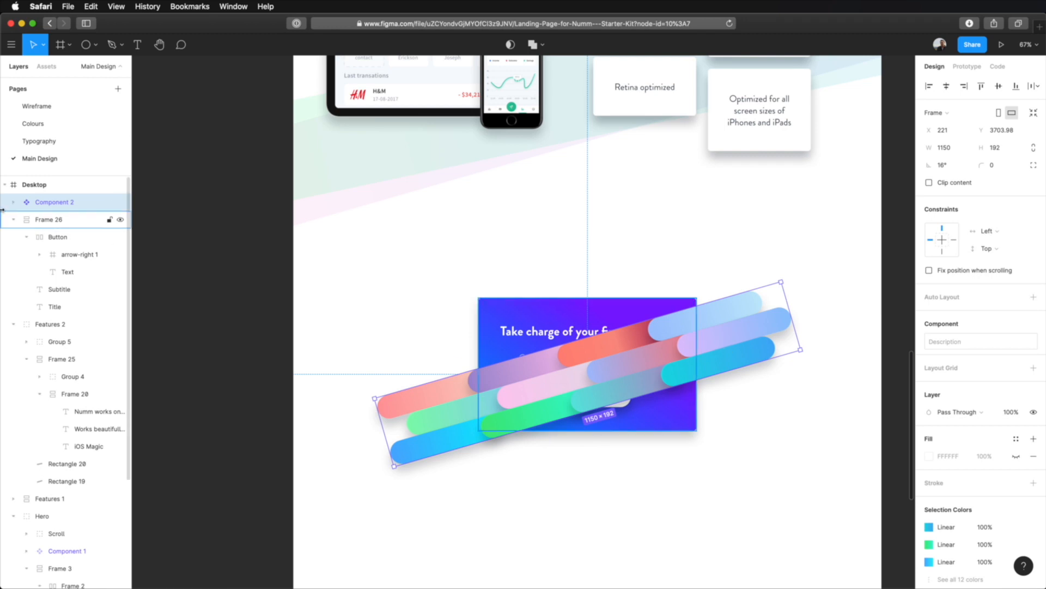
click(13, 221)
drag(64, 202, 59, 229)
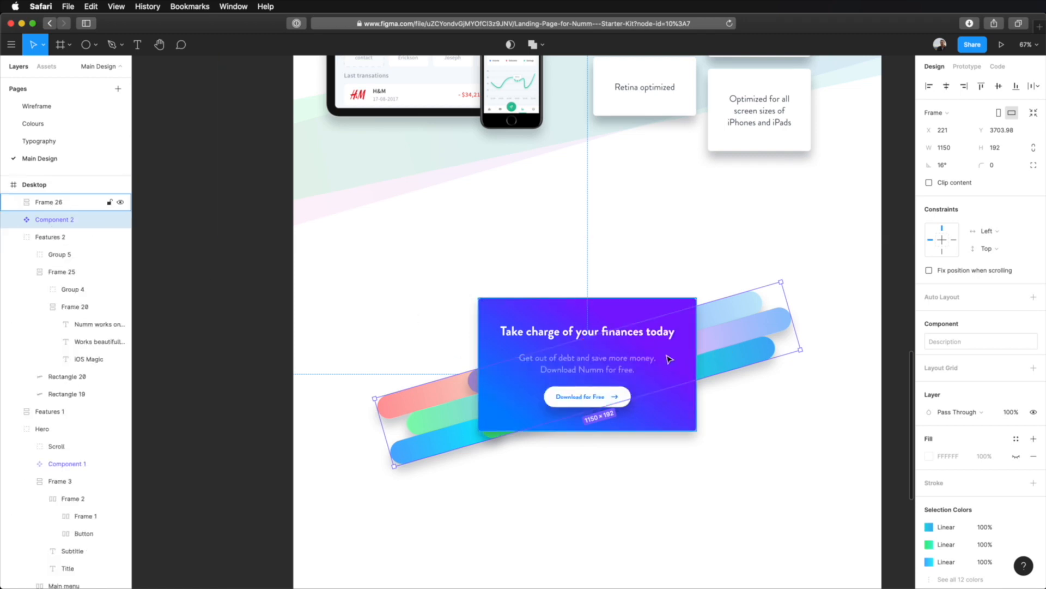
Align the call-to-action card and the tilted pill component to each other's vertical centres.
shift+click(545, 326)
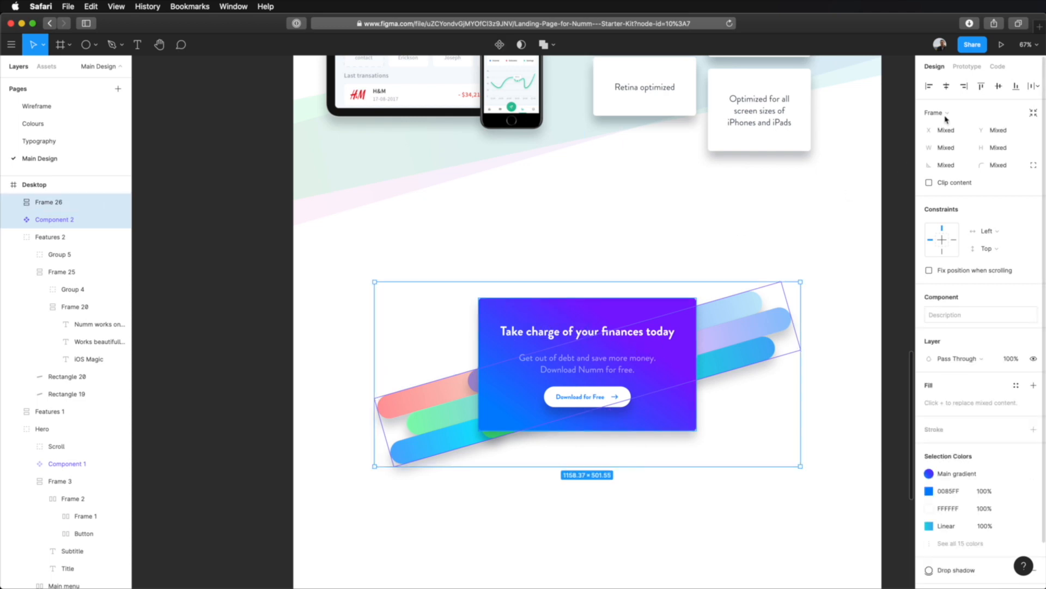
click(999, 86)
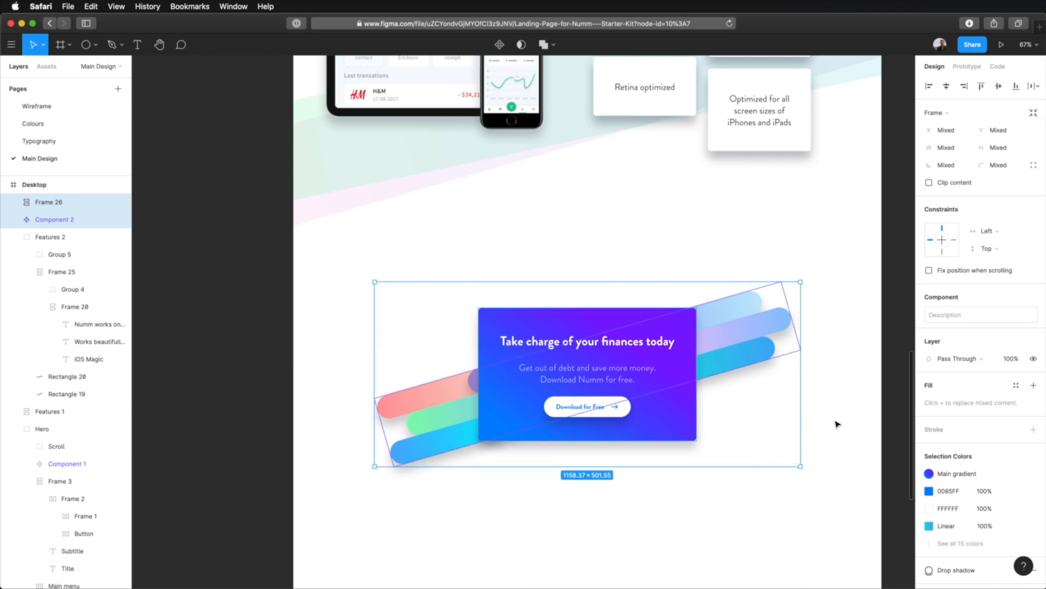
click(837, 444)
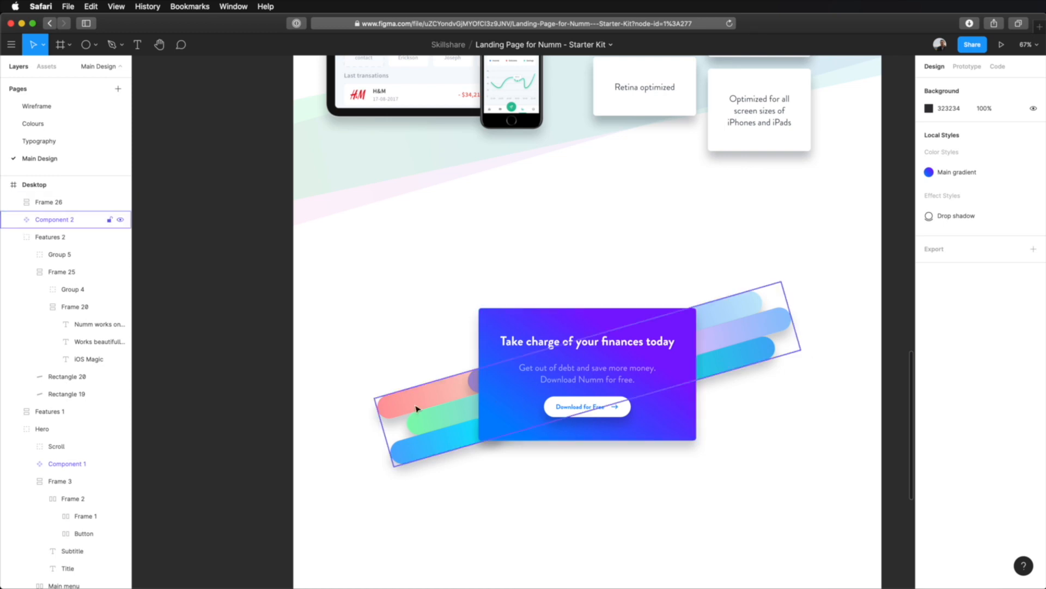
Reorder the pill groups inside Component 2 so that Group 7 is topmost, followed by Group 6 and Group 8.
double_click(739, 308)
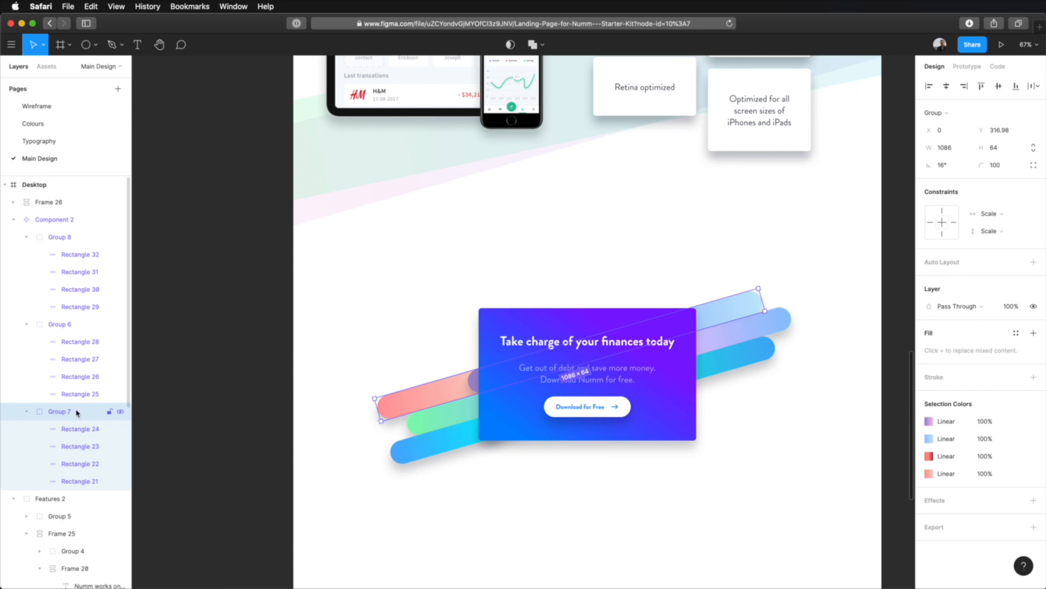
drag(70, 414, 72, 228)
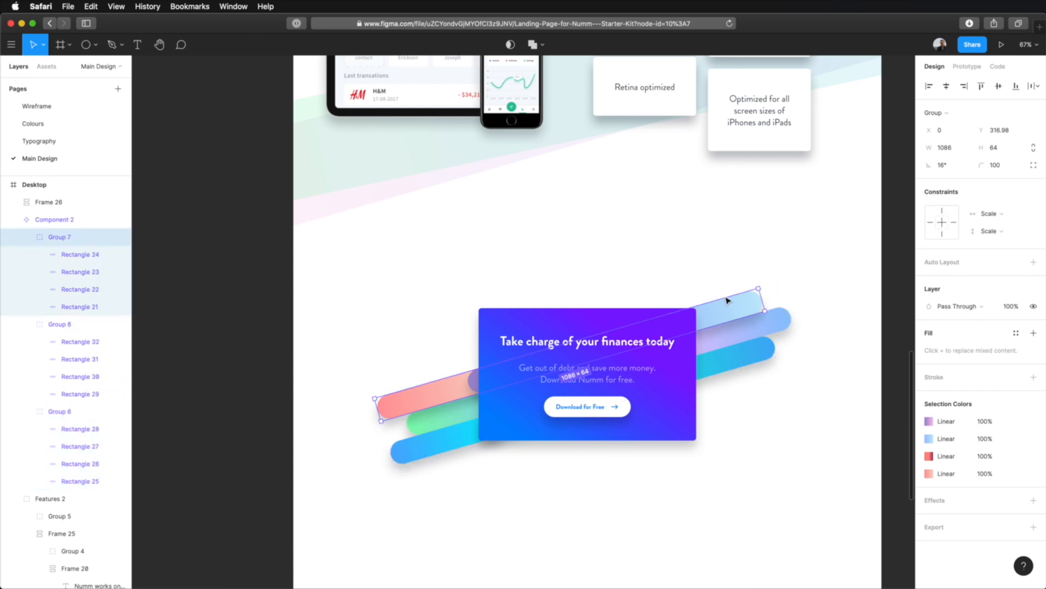
click(763, 429)
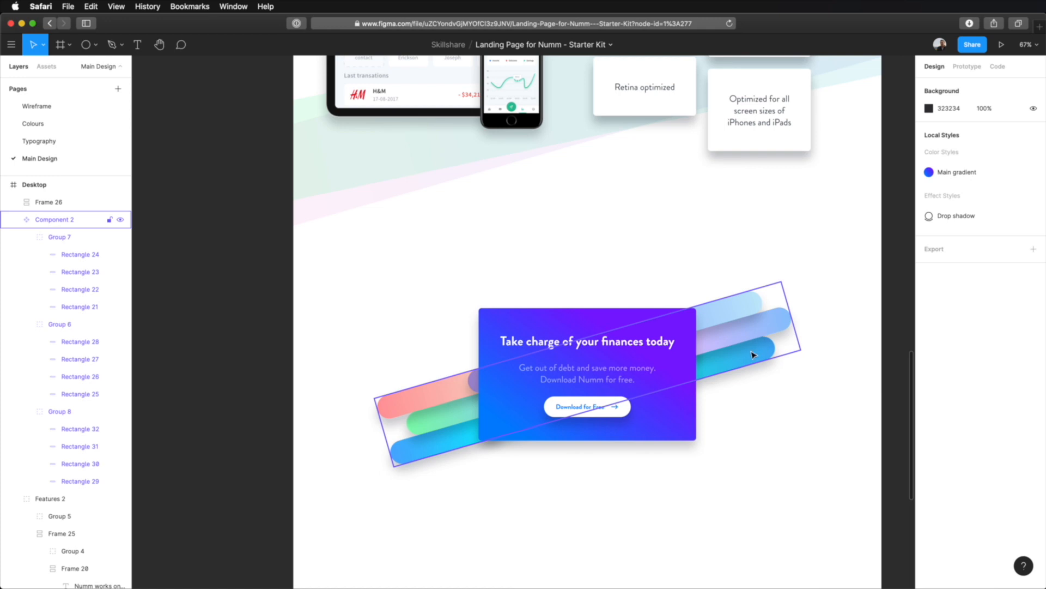
Group the call-to-action card with the pill component behind it and name the group Small CTA.
scroll(780, 460, down, 2)
scroll(780, 460, right, 2)
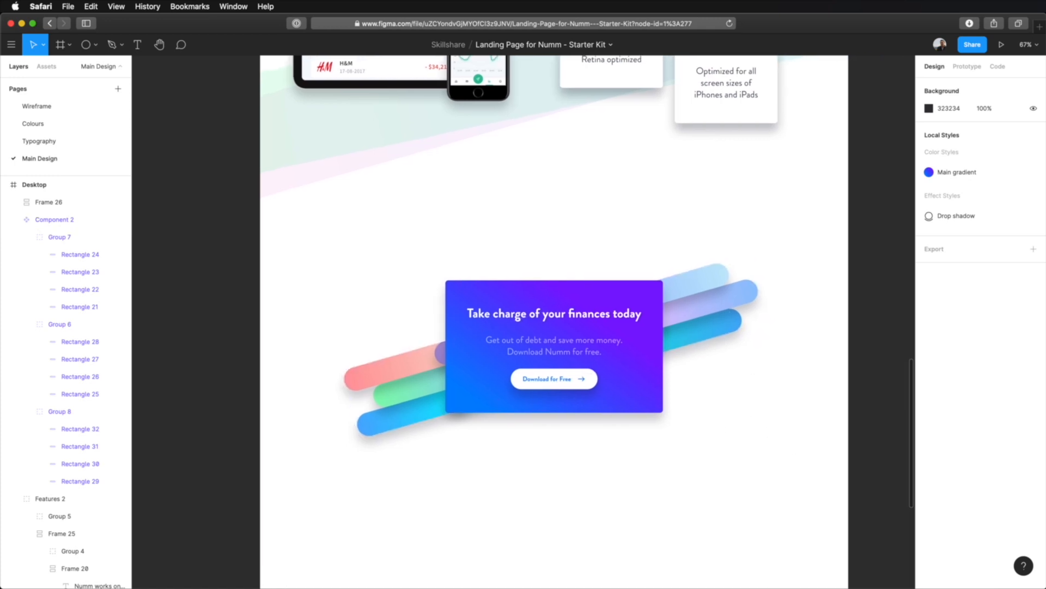
scroll(771, 437, right, 2)
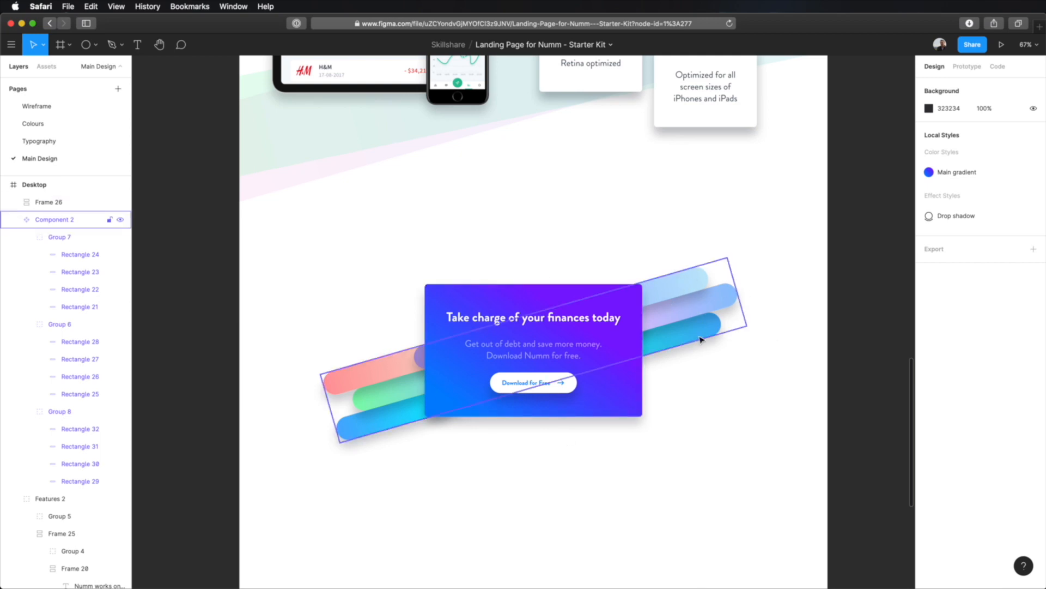
mouse_move(792, 231)
mouse_down()
mouse_move(343, 532)
mouse_move(359, 537)
mouse_up()
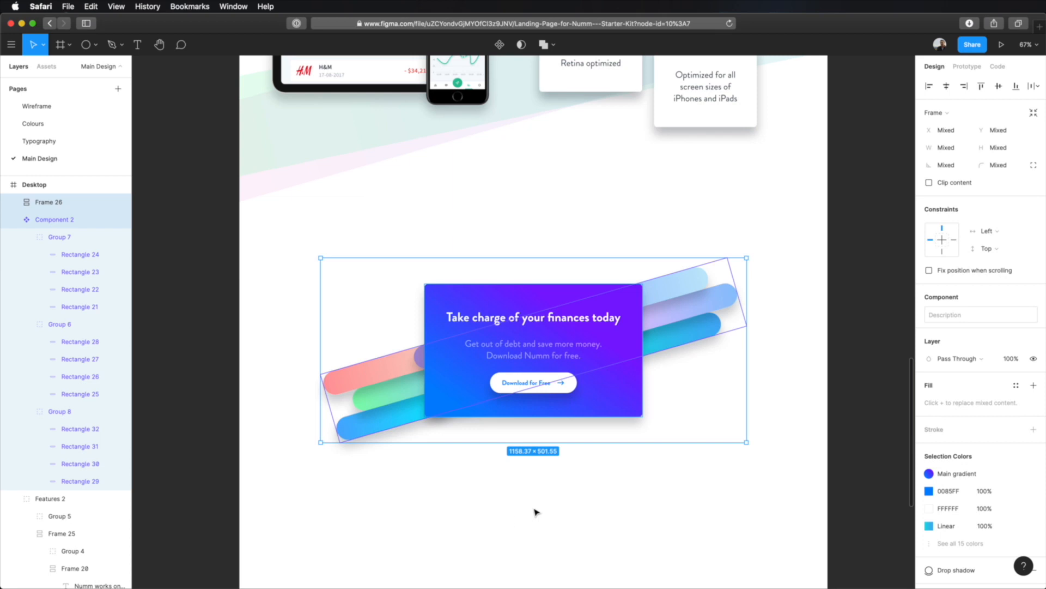
key(super+g)
key(super+r)
text(Sm)
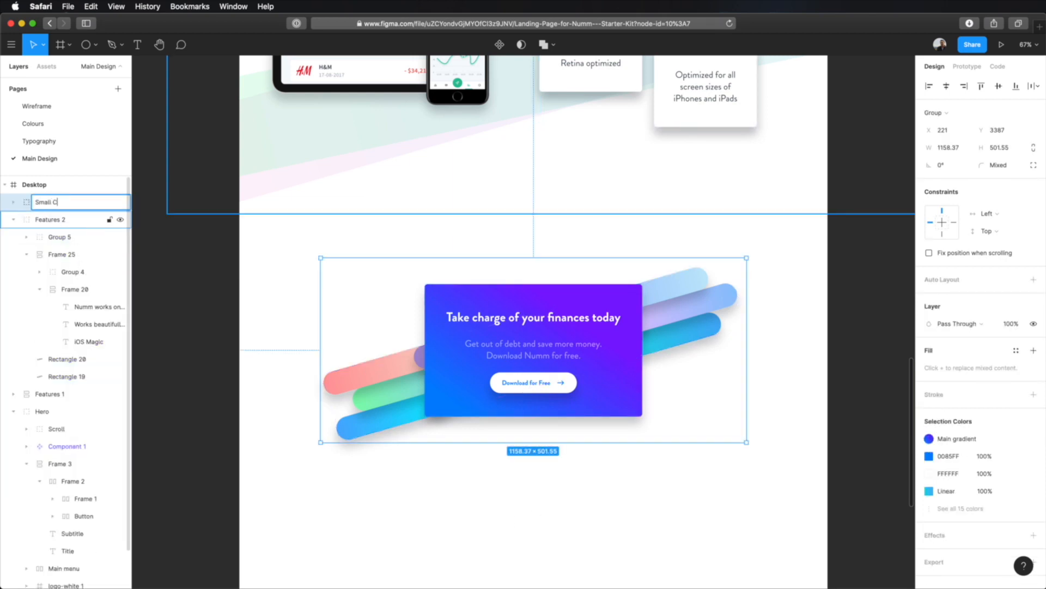
key(Return)
Collapse the Features 2 and Hero groups in the layer list and clear the selection.
click(13, 219)
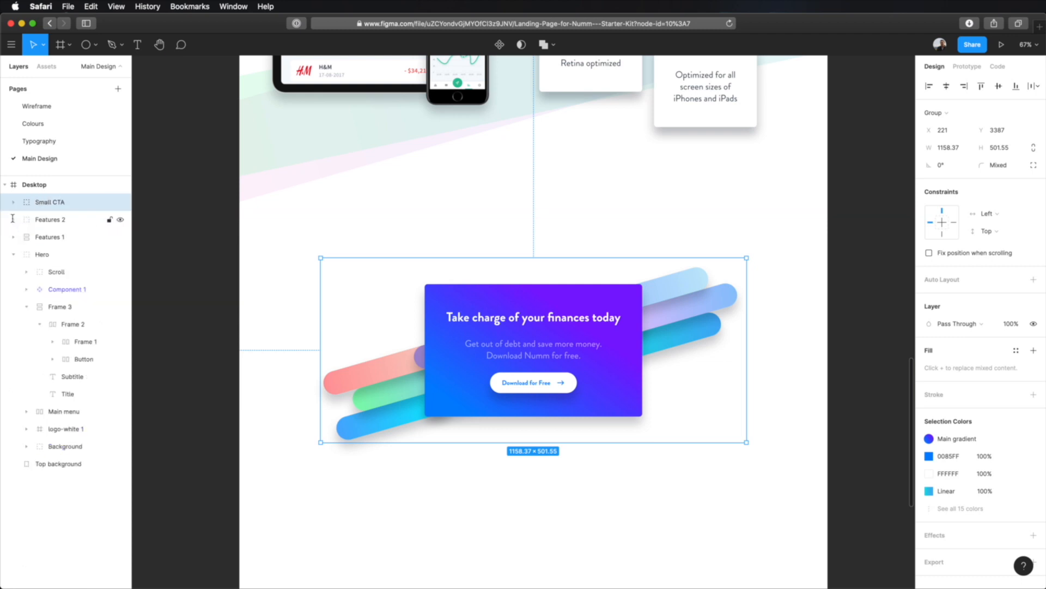
click(13, 254)
click(820, 302)
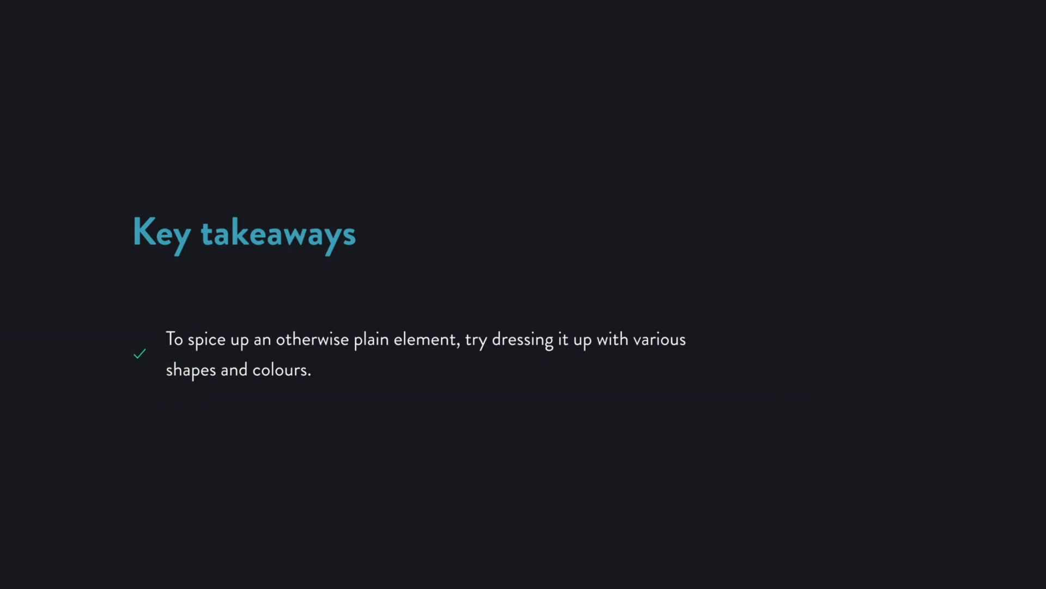